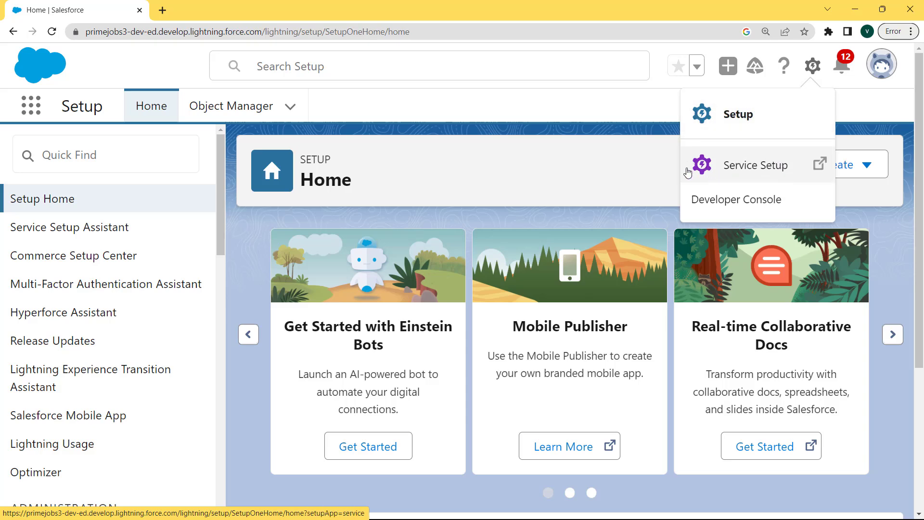
Step: Open Setup in a new tab and search Quick Find for 'Schema bu' to open Schema Builder
{"action": "left_click", "coordinate": [730, 114]}
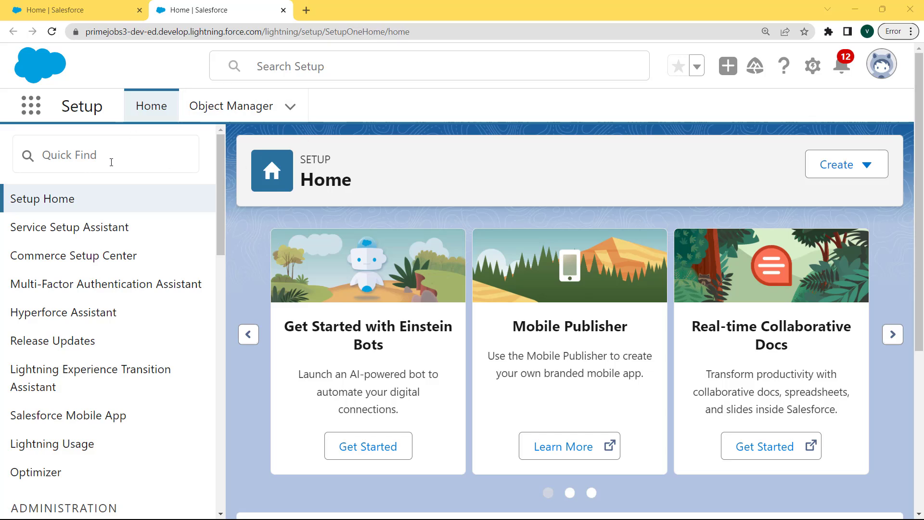
{"action": "left_click", "coordinate": [110, 161]}
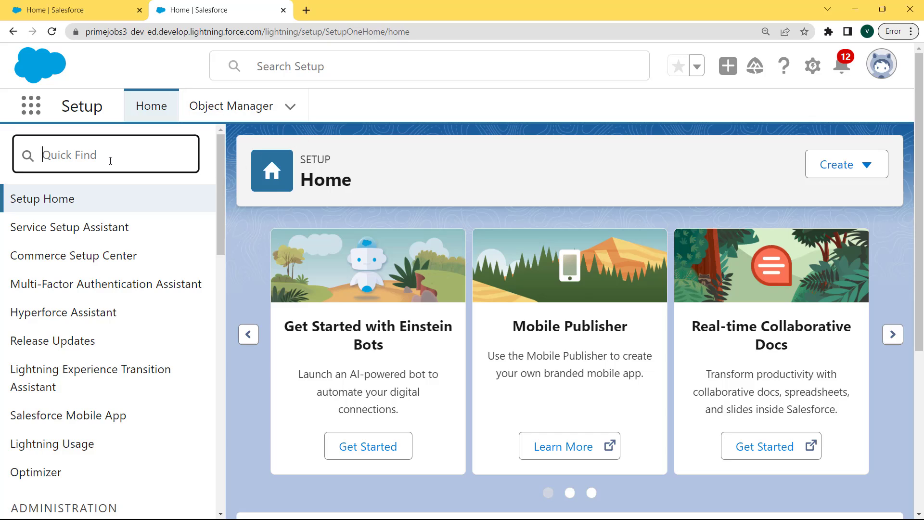
{"action": "type", "text": "Schema"}
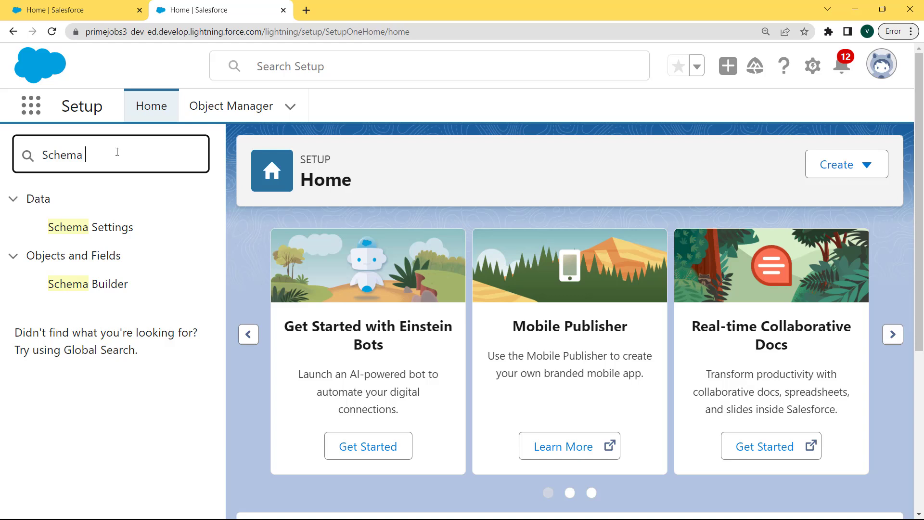
{"action": "type", "text": " bu"}
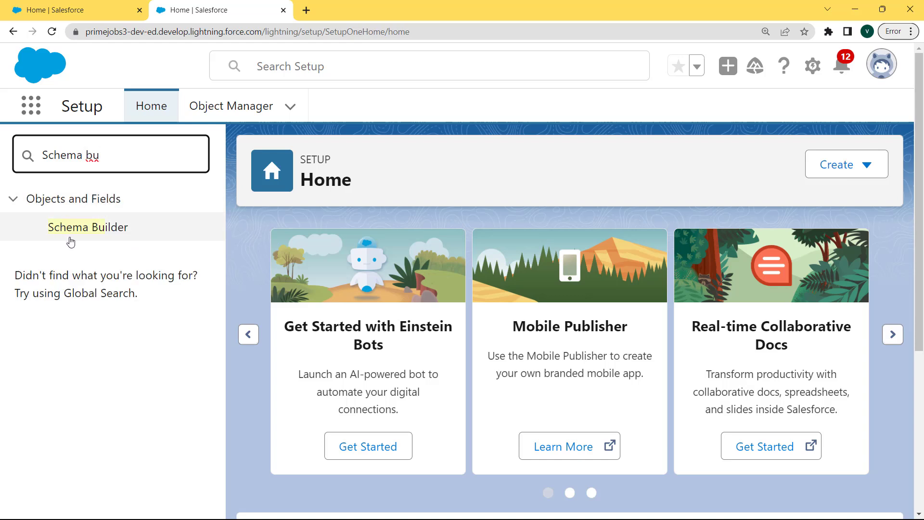
{"action": "left_click", "coordinate": [89, 229]}
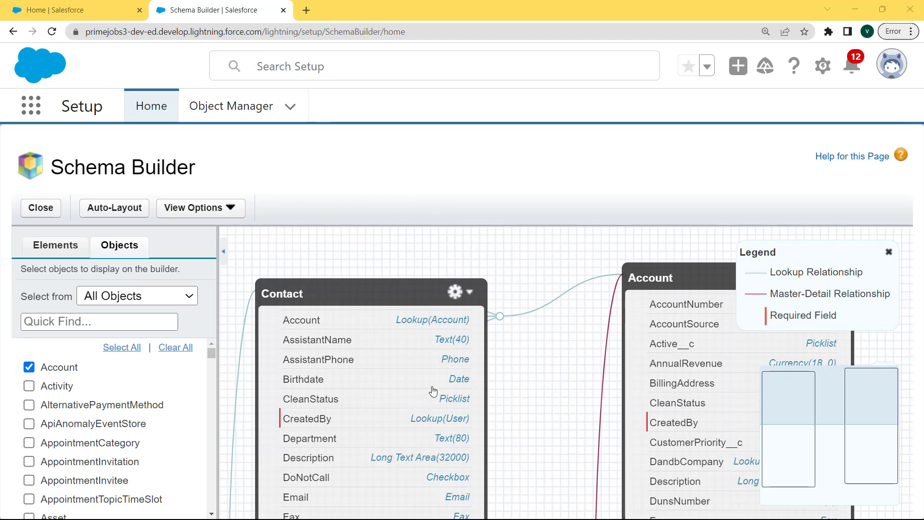
Step: Clear the canvas, add Account and Contact (filtering by 'contact'), and drag them side by side
{"action": "left_click", "coordinate": [176, 348]}
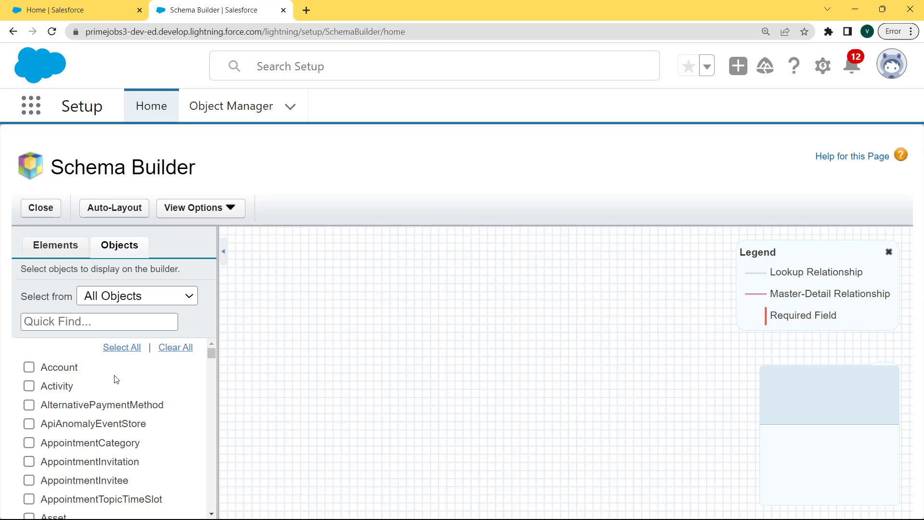
{"action": "left_click", "coordinate": [29, 368]}
{"action": "left_click", "coordinate": [93, 322]}
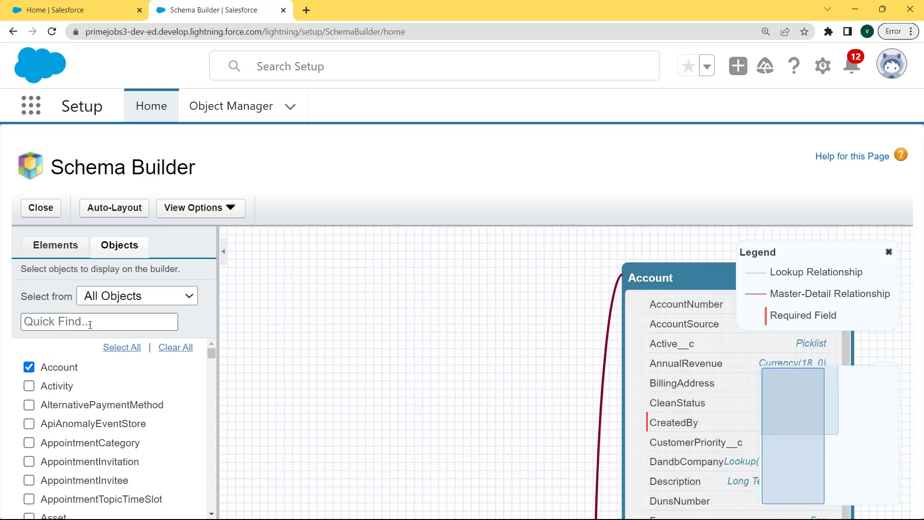
{"action": "type", "text": "contac"}
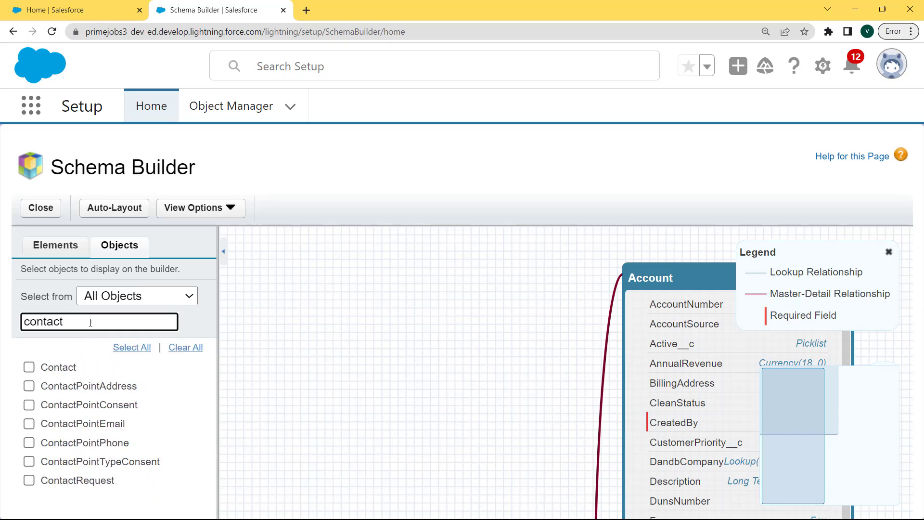
{"action": "type", "text": "t"}
{"action": "left_click", "coordinate": [70, 370]}
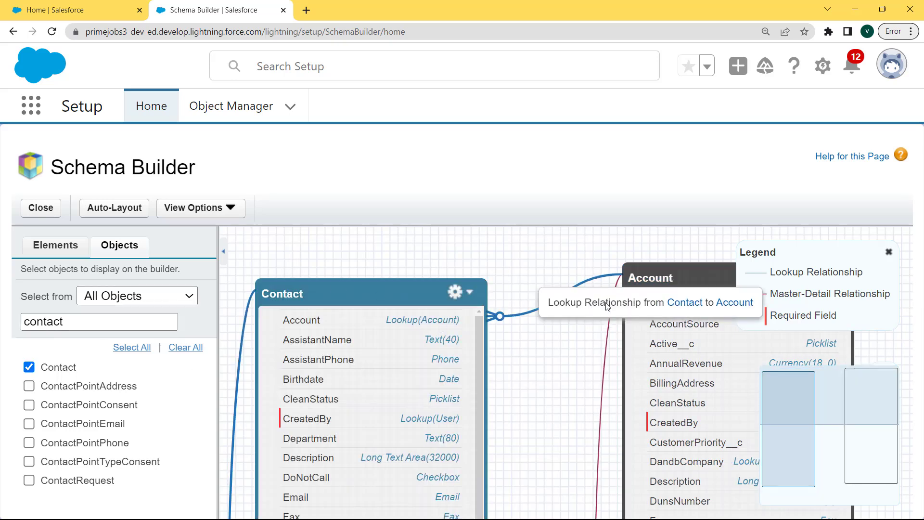
{"action": "left_click_drag", "start_coordinate": [668, 278], "coordinate": [604, 274]}
{"action": "left_click_drag", "start_coordinate": [387, 296], "coordinate": [395, 259]}
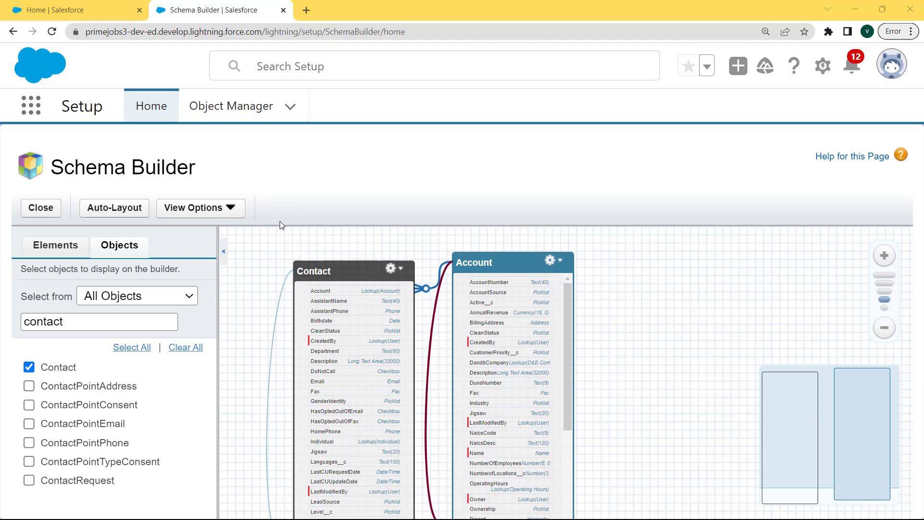
Step: Add a custom object labelled 'Account Number Info', plural 'Account Number Infos', name Account_Number_Info, and save
{"action": "left_click", "coordinate": [62, 246]}
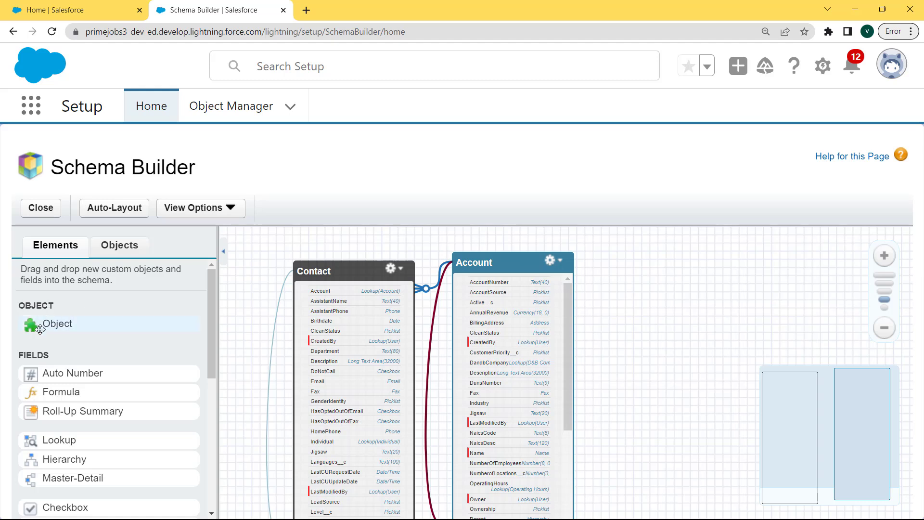
{"action": "left_click_drag", "start_coordinate": [58, 326], "coordinate": [693, 276]}
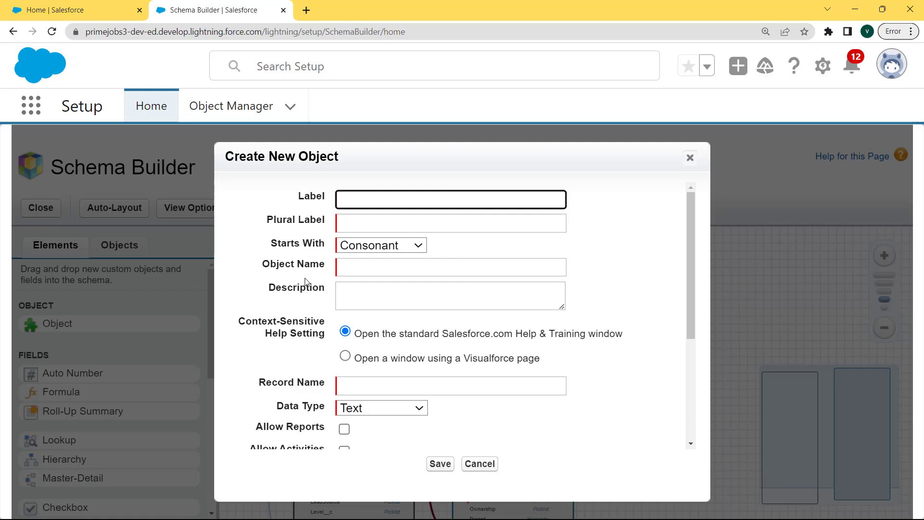
{"action": "left_click", "coordinate": [240, 21]}
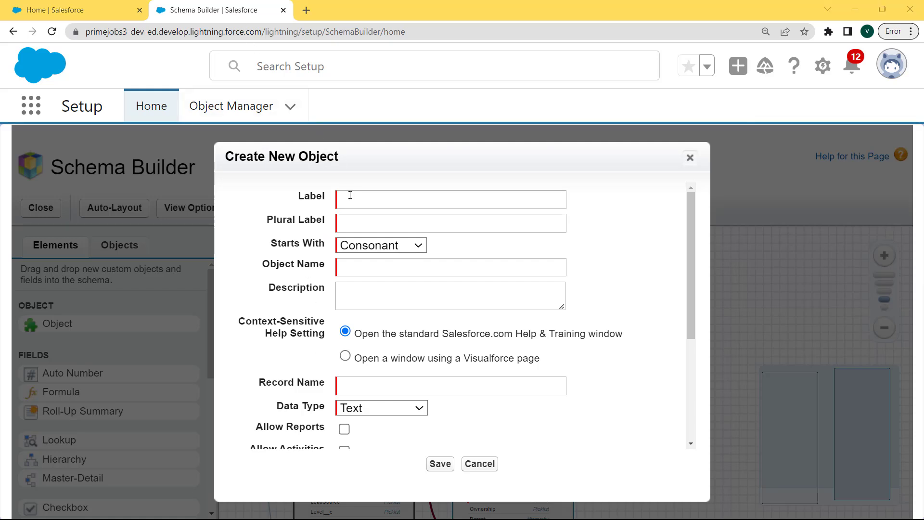
{"action": "left_click", "coordinate": [352, 201]}
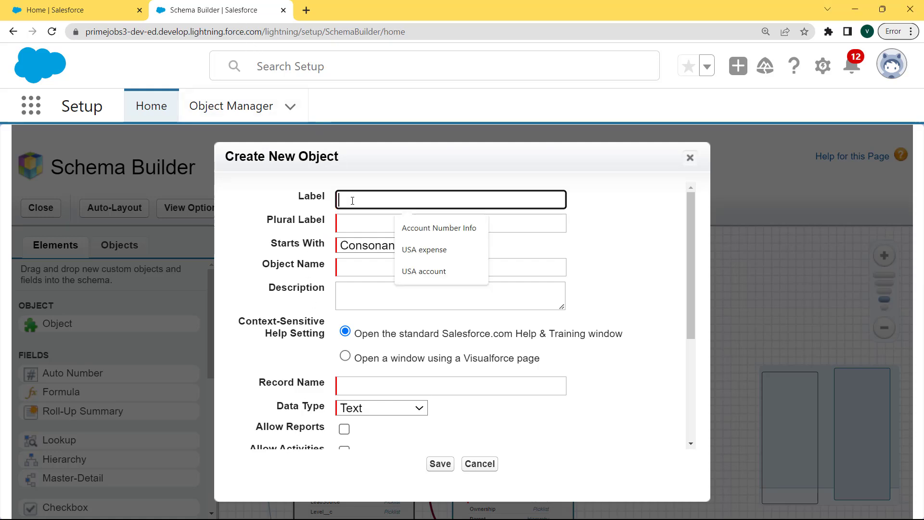
{"action": "type", "text": "Accou"}
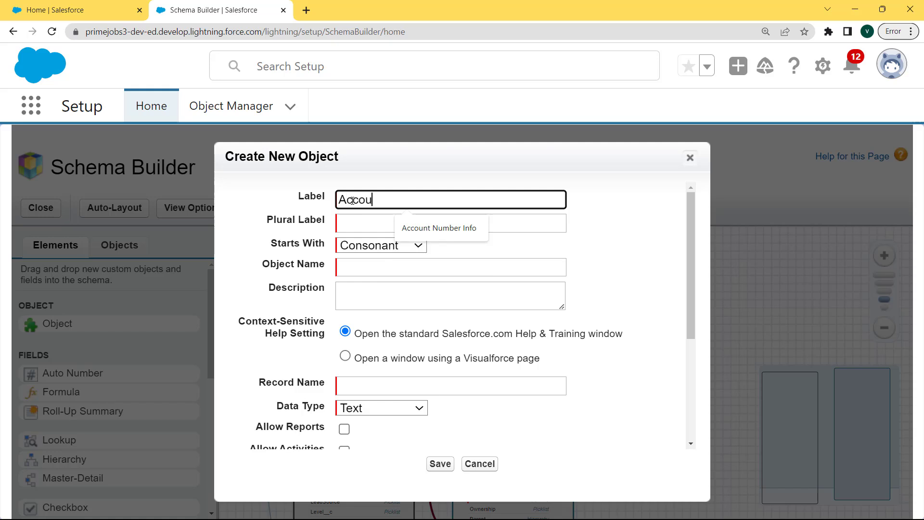
{"action": "type", "text": "nt"}
{"action": "left_click", "coordinate": [424, 228]}
{"action": "left_click", "coordinate": [370, 220]}
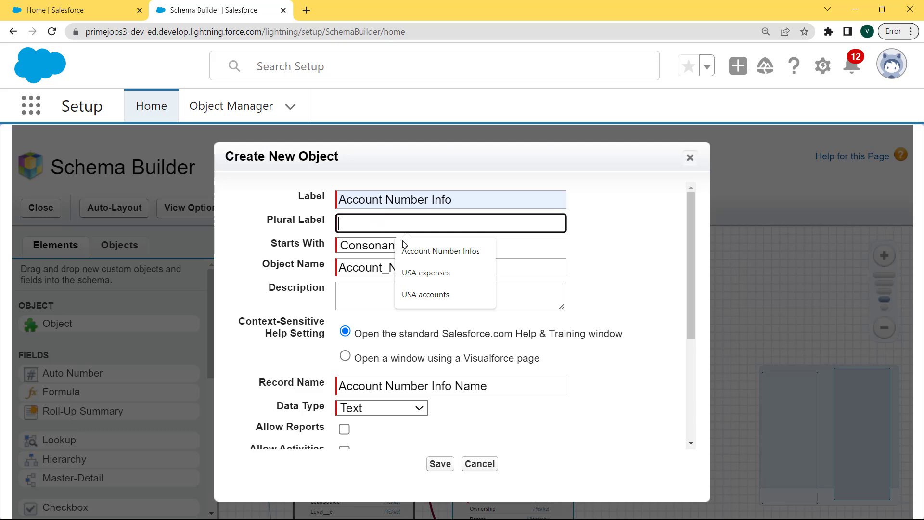
{"action": "left_click", "coordinate": [408, 250]}
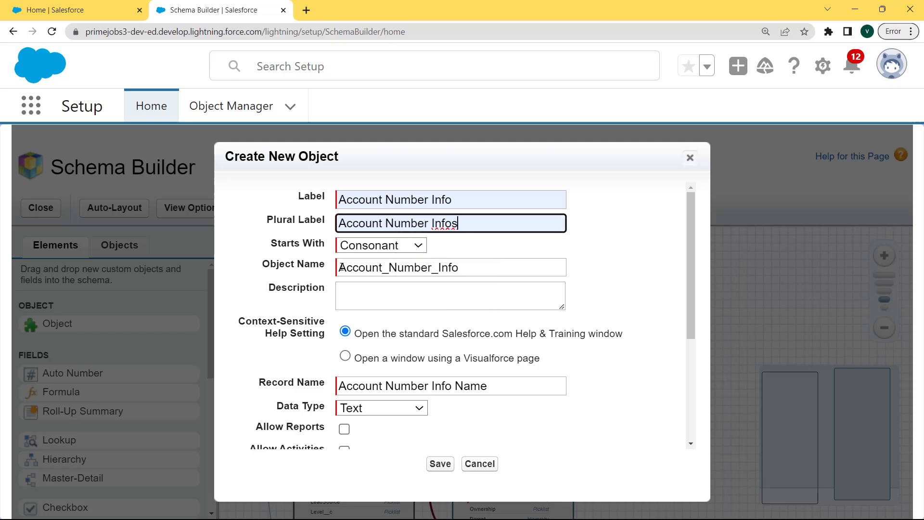
{"action": "left_click_drag", "start_coordinate": [341, 267], "coordinate": [470, 267]}
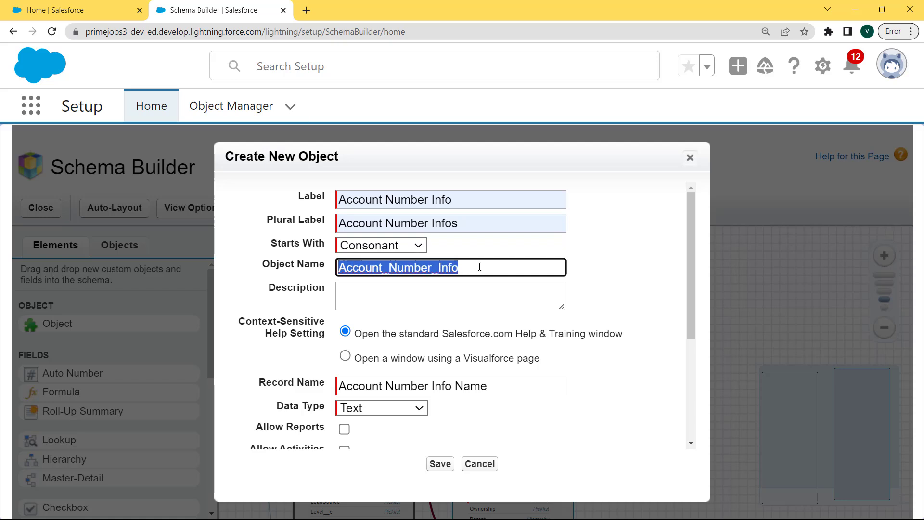
{"action": "left_click", "coordinate": [479, 266]}
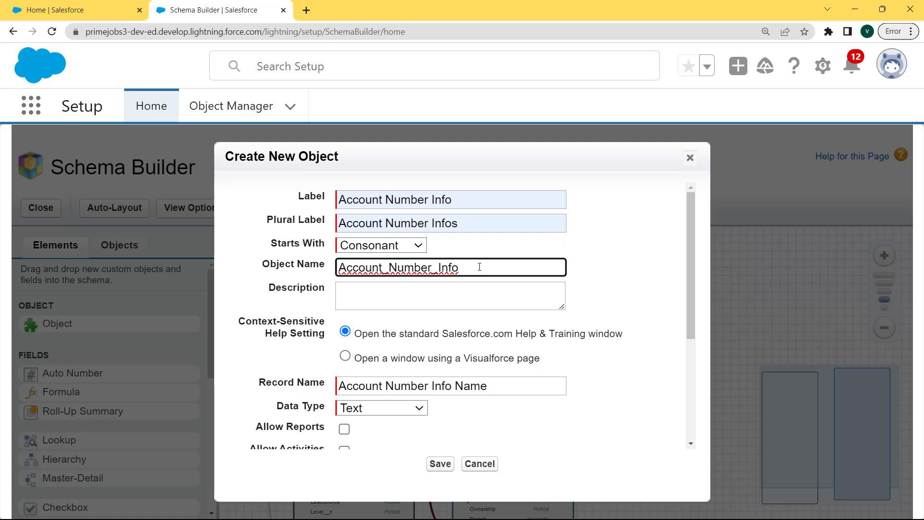
{"action": "left_click", "coordinate": [439, 464]}
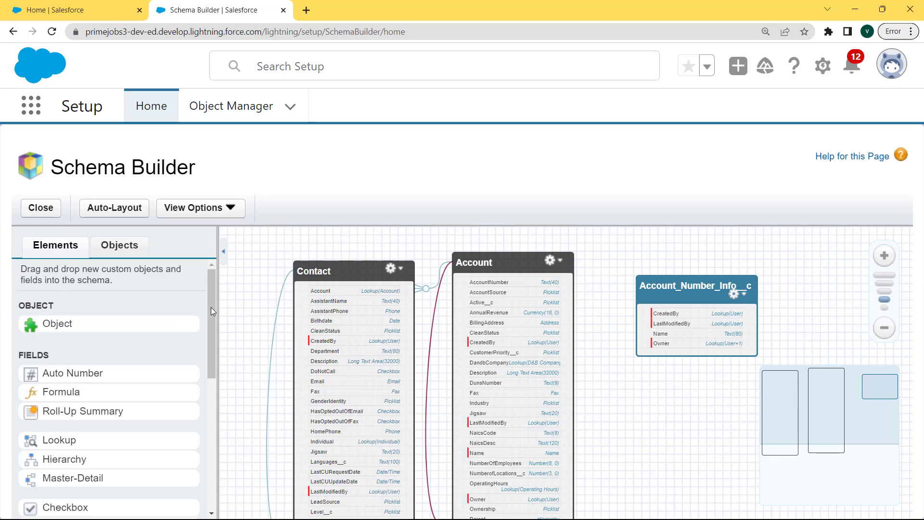
Step: Add master-detail field 'Account Number' (Account_Number) to Account_Number_Info__c, related to Account, and save
{"action": "left_click_drag", "start_coordinate": [211, 307], "coordinate": [207, 350]}
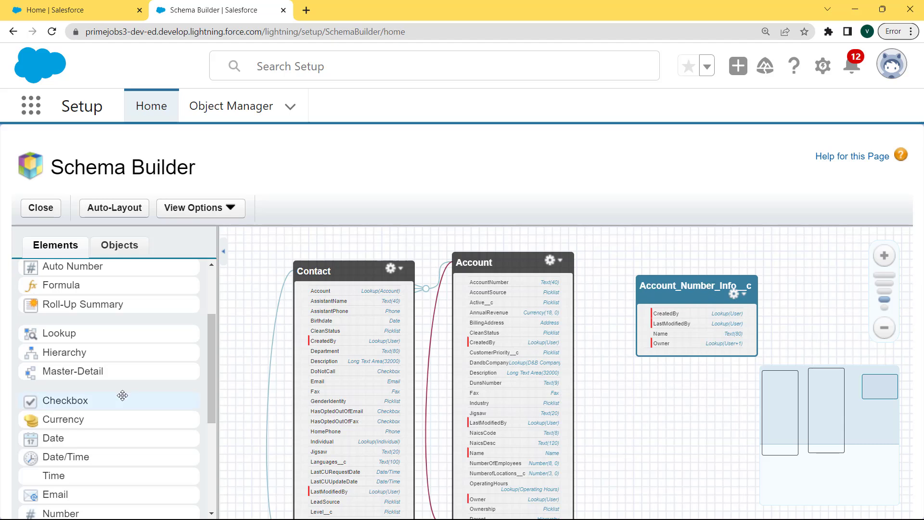
{"action": "left_click_drag", "start_coordinate": [110, 371], "coordinate": [706, 299]}
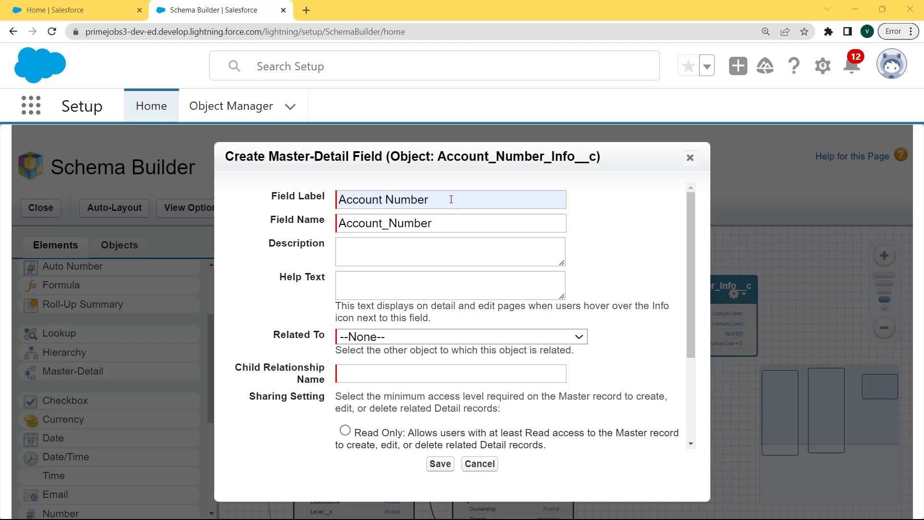
{"action": "left_click_drag", "start_coordinate": [452, 200], "coordinate": [319, 197]}
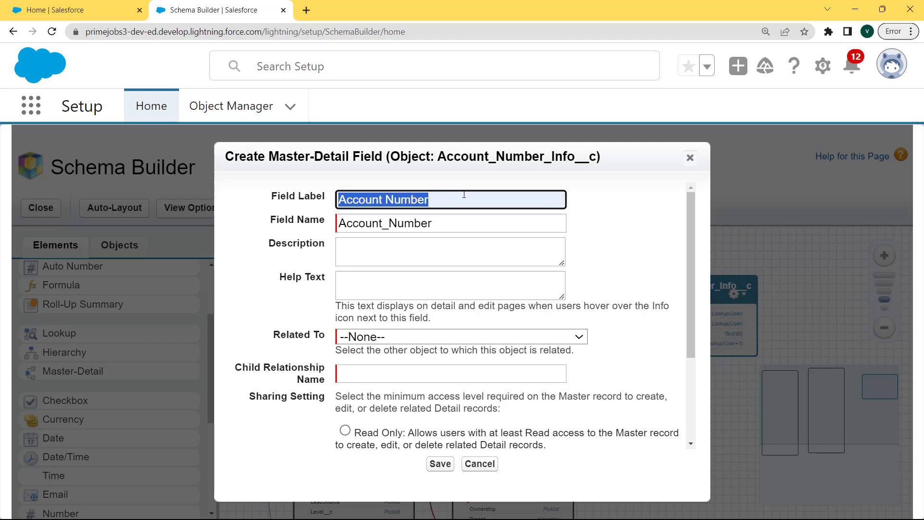
{"action": "left_click", "coordinate": [449, 225]}
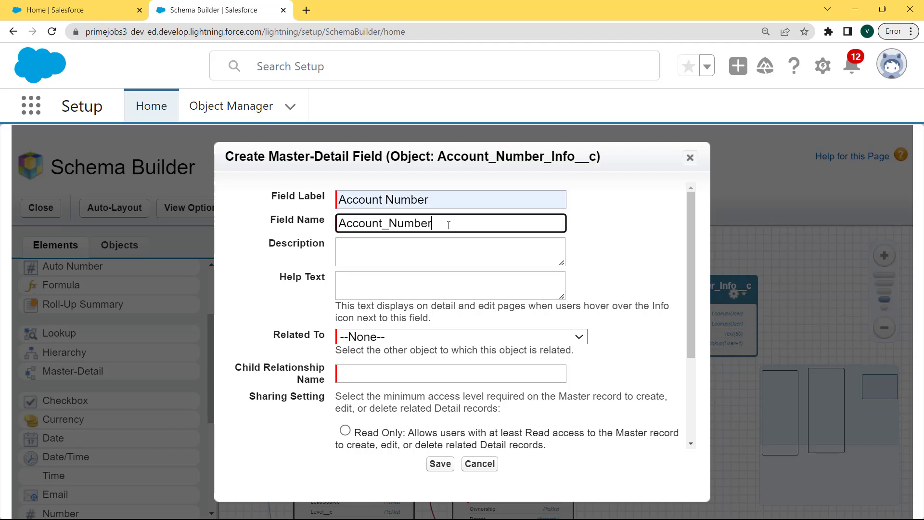
{"action": "left_click_drag", "start_coordinate": [448, 226], "coordinate": [336, 223]}
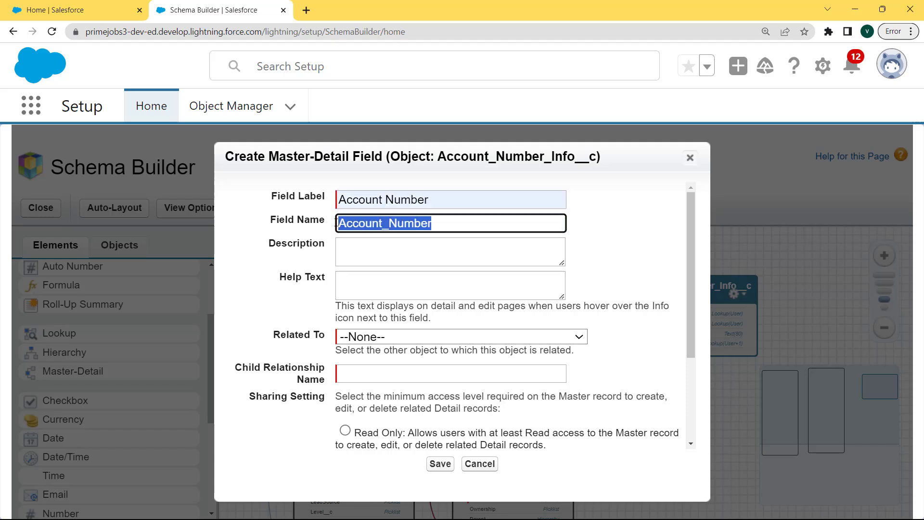
{"action": "left_click", "coordinate": [473, 228]}
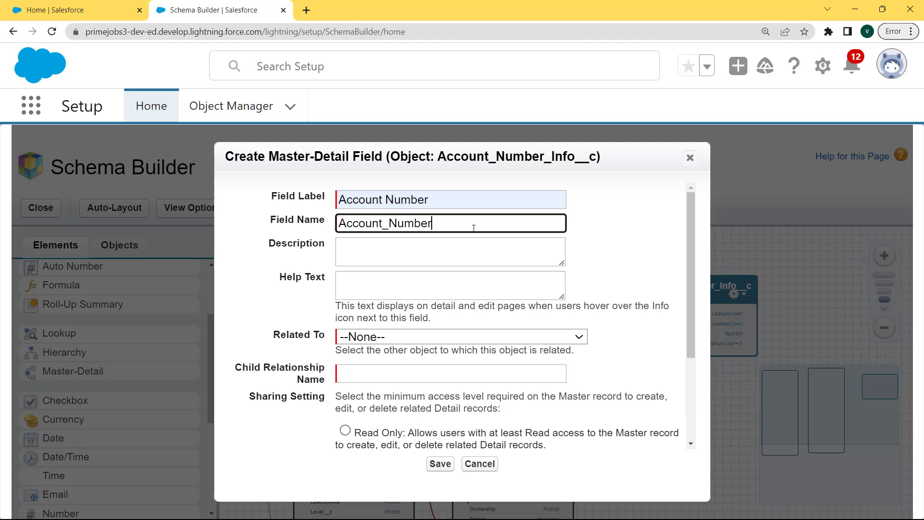
{"action": "left_click", "coordinate": [440, 338]}
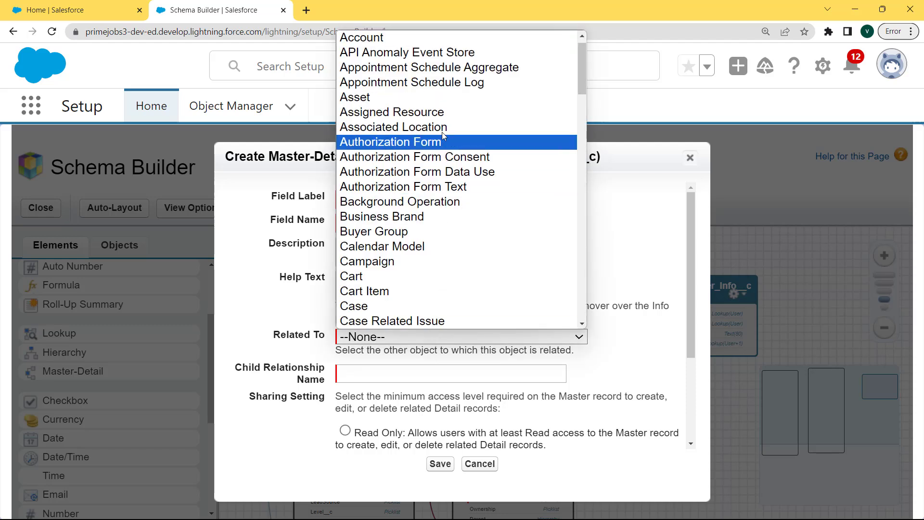
{"action": "left_click", "coordinate": [438, 39]}
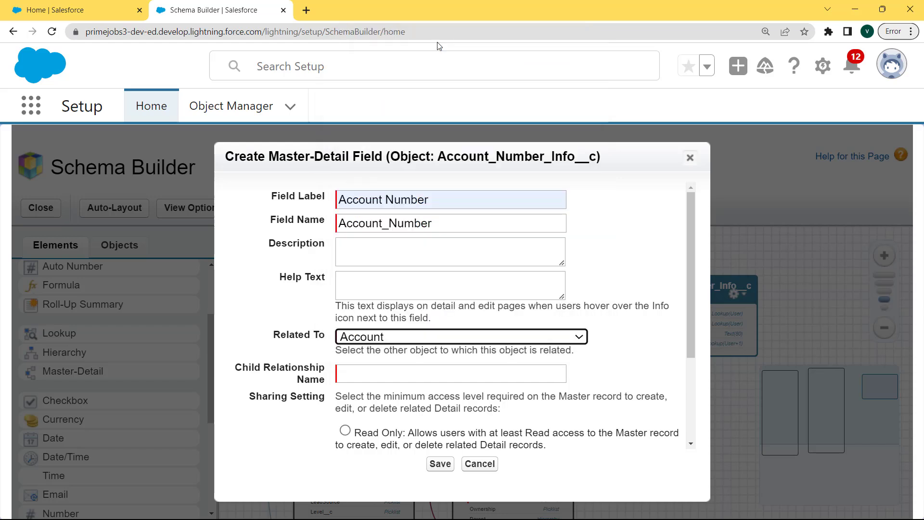
{"action": "left_click_drag", "start_coordinate": [483, 373], "coordinate": [337, 375]}
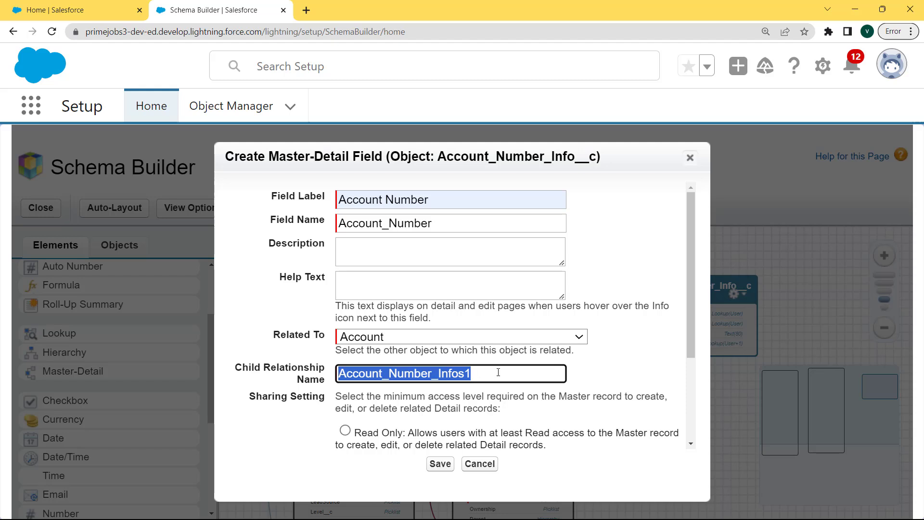
{"action": "left_click", "coordinate": [440, 464]}
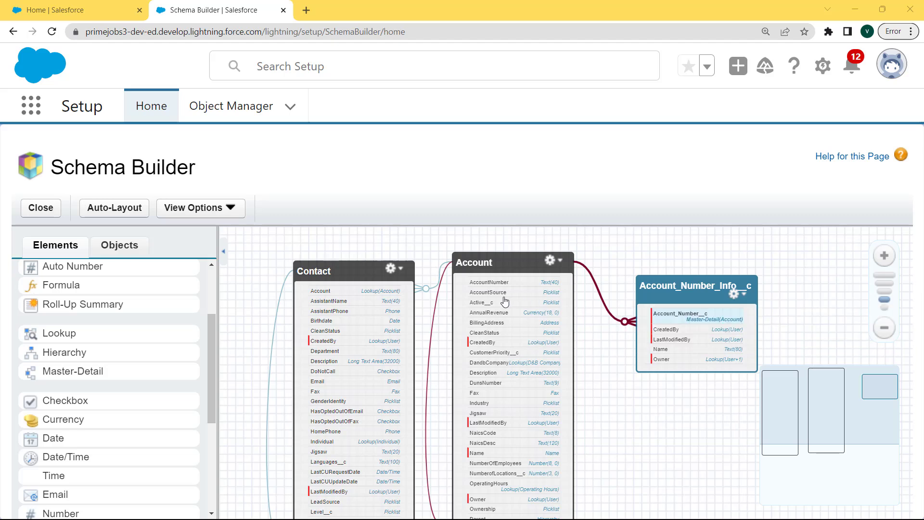
Step: View the Account_Number__c field's detail page in a new tab, confirm Master-Detail, return to Schema Builder
{"action": "mouse_move", "coordinate": [598, 297]}
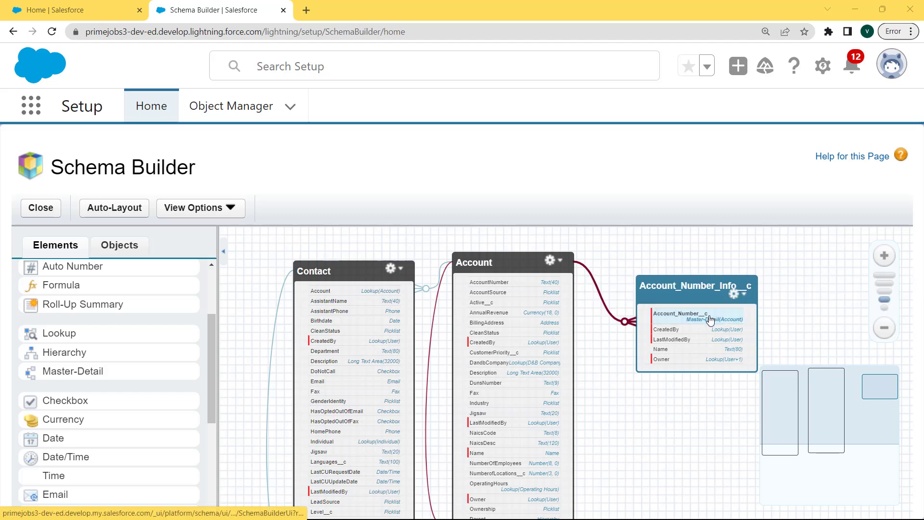
{"action": "right_click", "coordinate": [710, 315]}
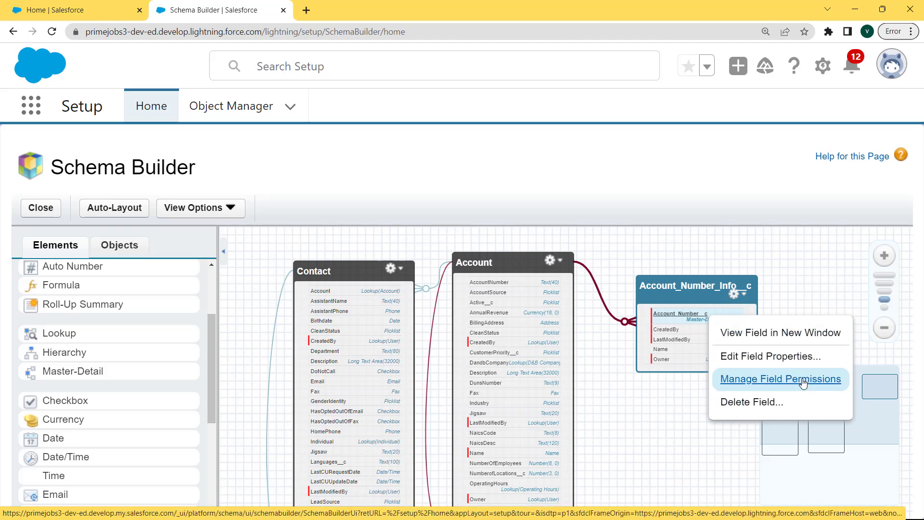
{"action": "left_click", "coordinate": [763, 336]}
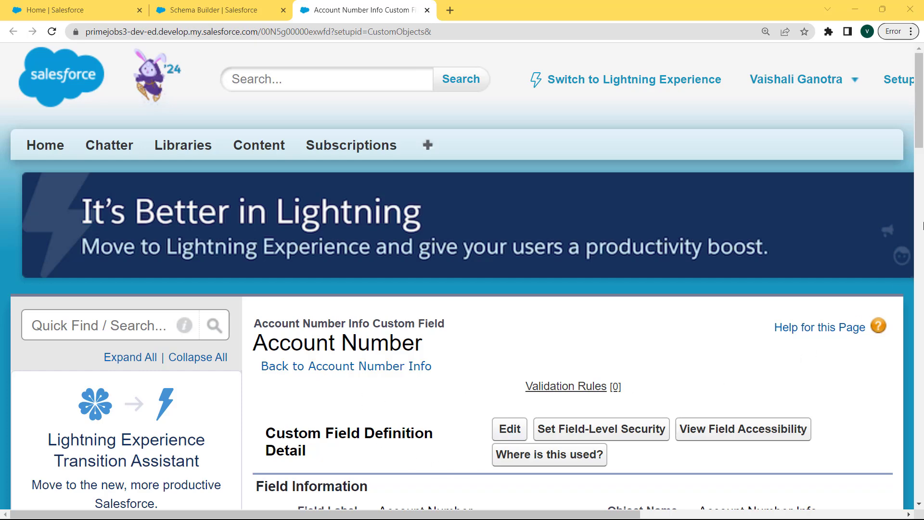
{"action": "left_click_drag", "start_coordinate": [919, 130], "coordinate": [920, 153]}
{"action": "scroll", "coordinate": [921, 153], "scroll_direction": "down", "scroll_amount": 2}
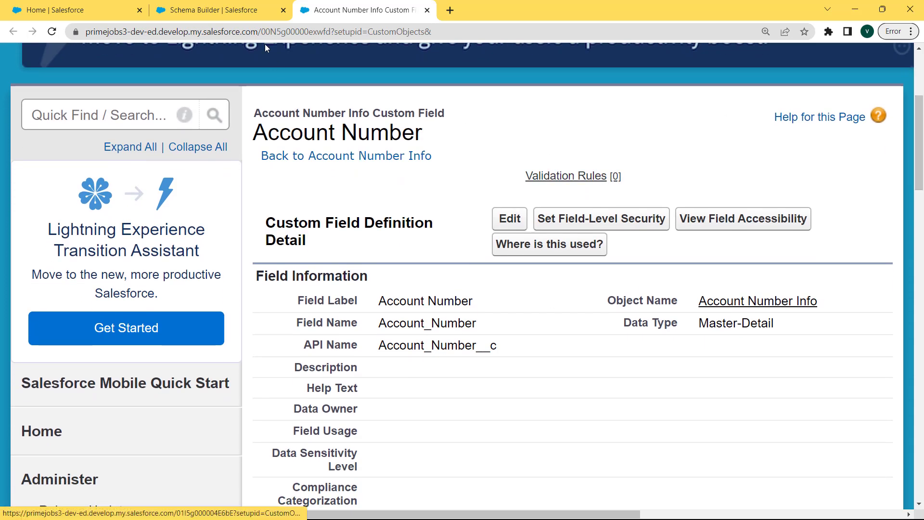
{"action": "key", "text": "ctrl+Page_Up"}
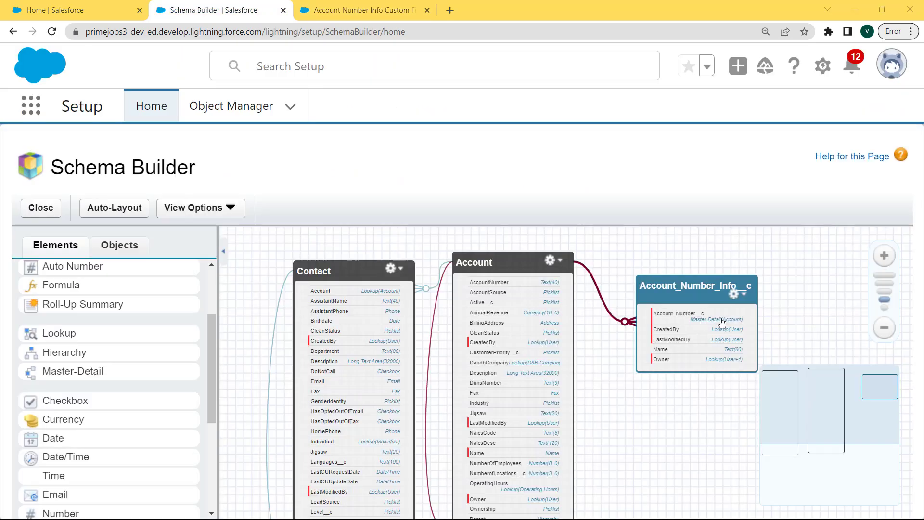
{"action": "left_click", "coordinate": [722, 321]}
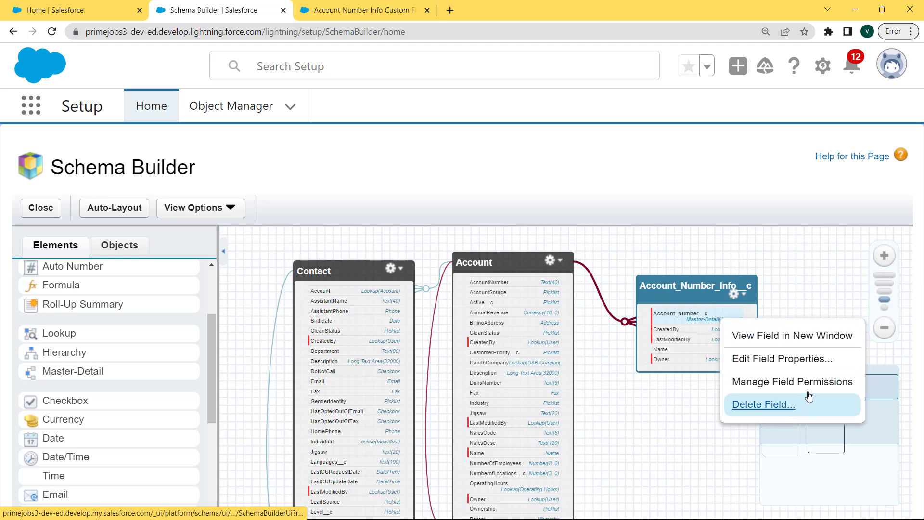
{"action": "left_click", "coordinate": [768, 364]}
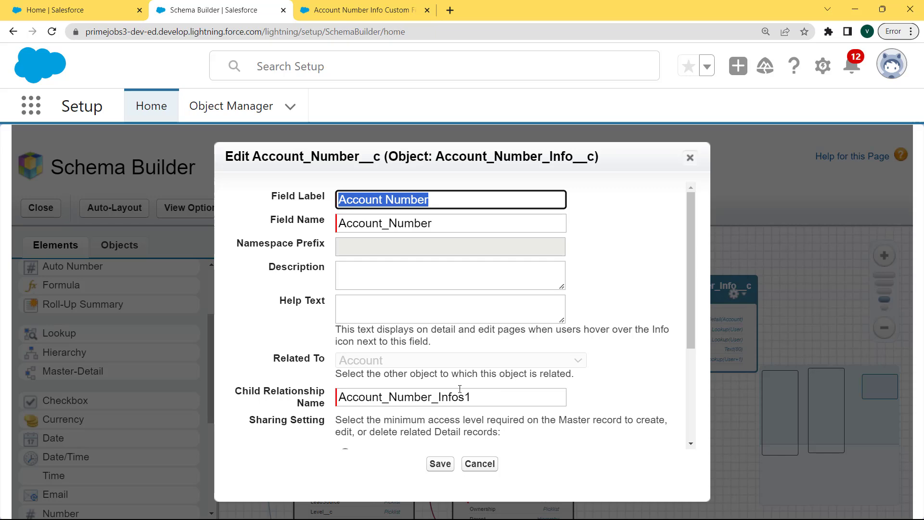
{"action": "left_click", "coordinate": [442, 463]}
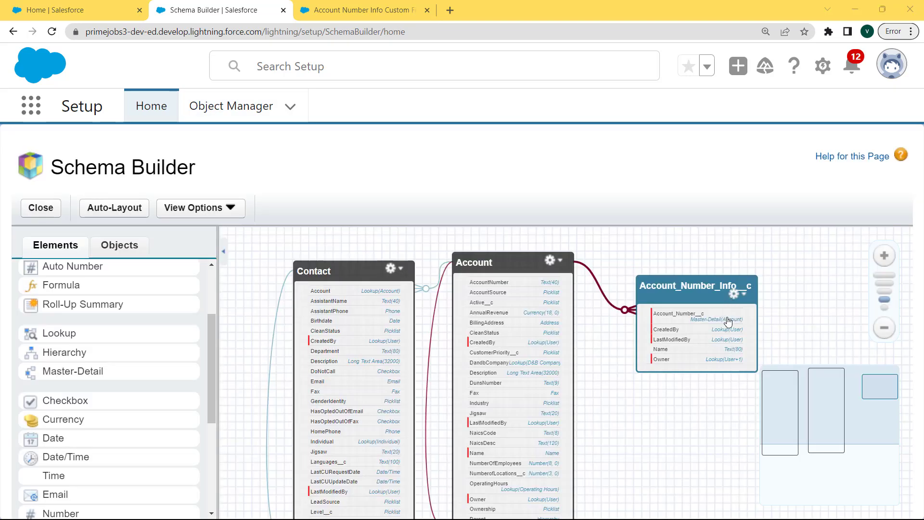
{"action": "left_click", "coordinate": [726, 319]}
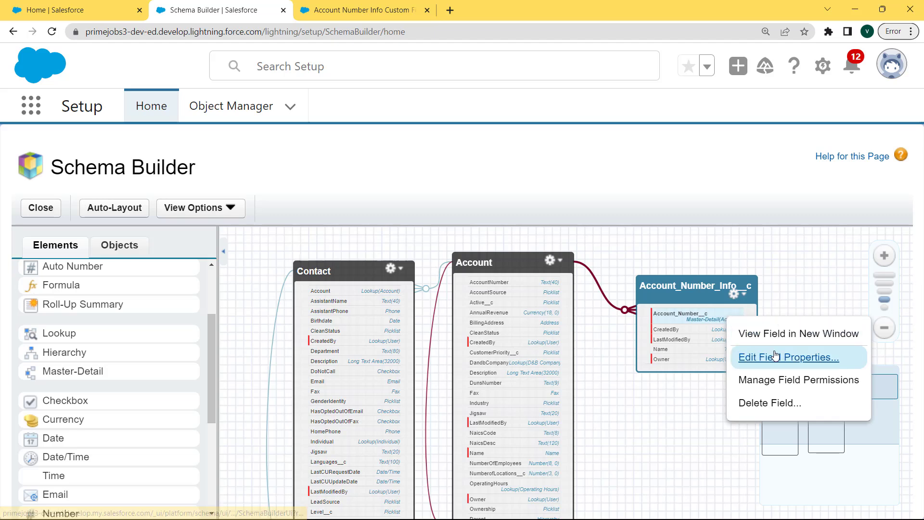
{"action": "left_click", "coordinate": [787, 381]}
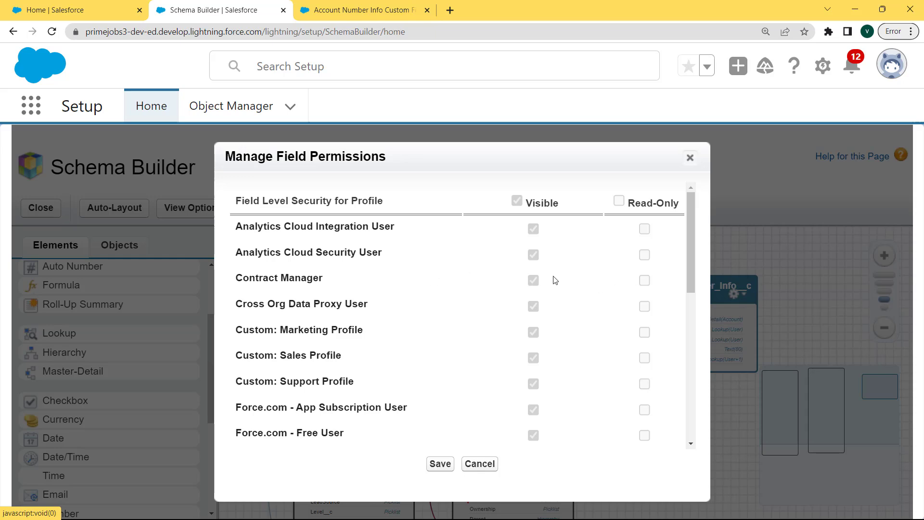
{"action": "left_click", "coordinate": [440, 470]}
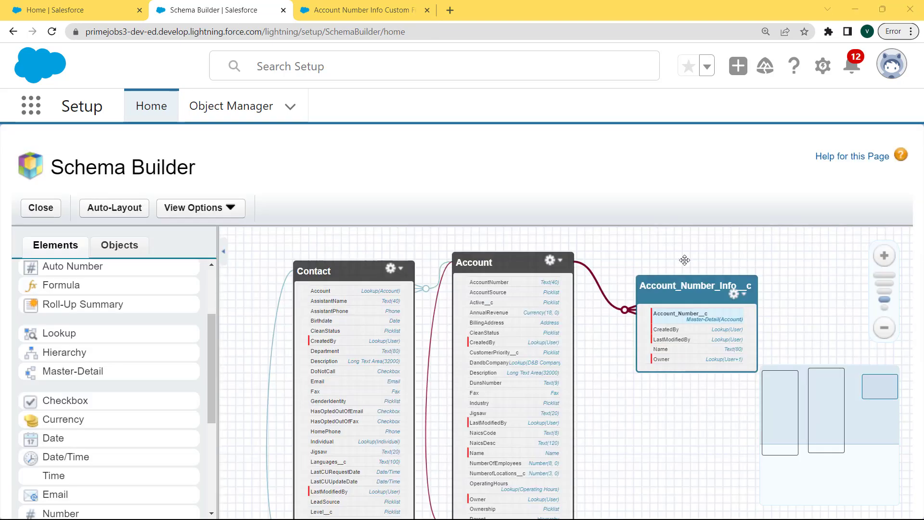
Step: Open the Account_Number_Info__c object's detail page in a new tab and return to Schema Builder
{"action": "left_click", "coordinate": [696, 317]}
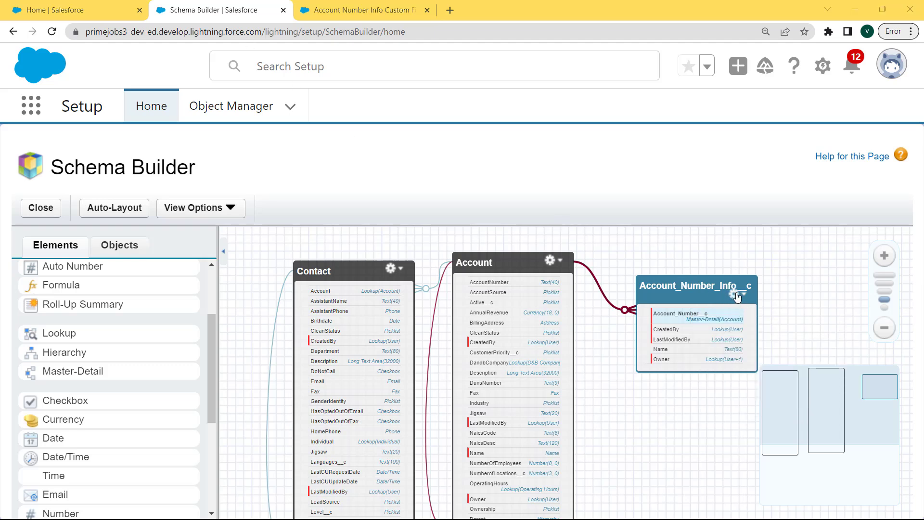
{"action": "left_click", "coordinate": [734, 294]}
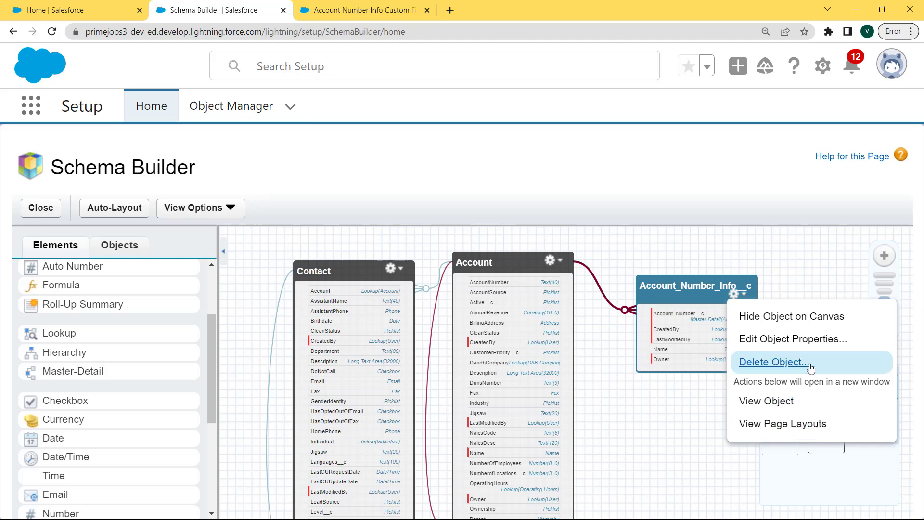
{"action": "left_click", "coordinate": [799, 325]}
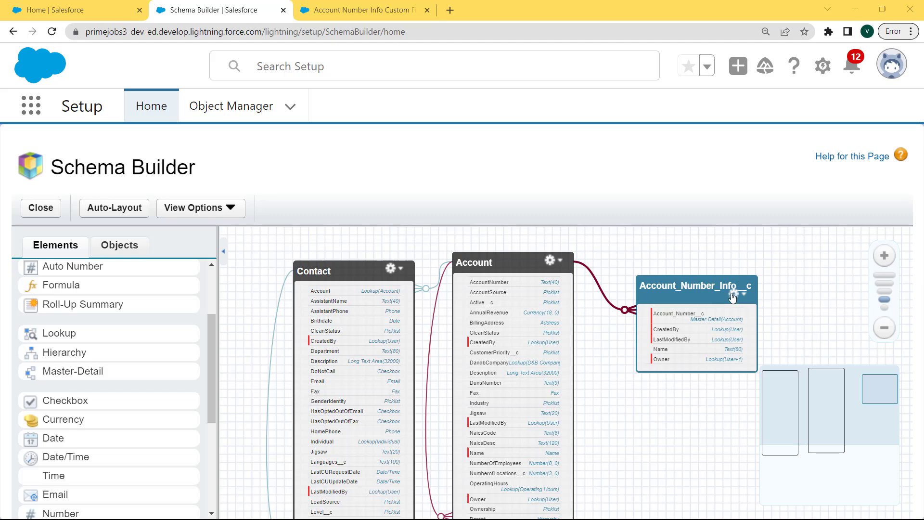
{"action": "left_click", "coordinate": [733, 295]}
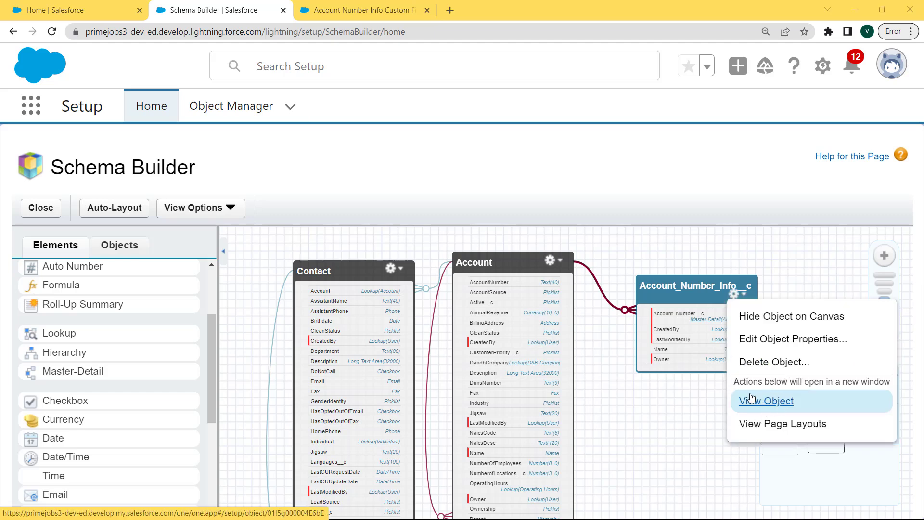
{"action": "left_click", "coordinate": [751, 398]}
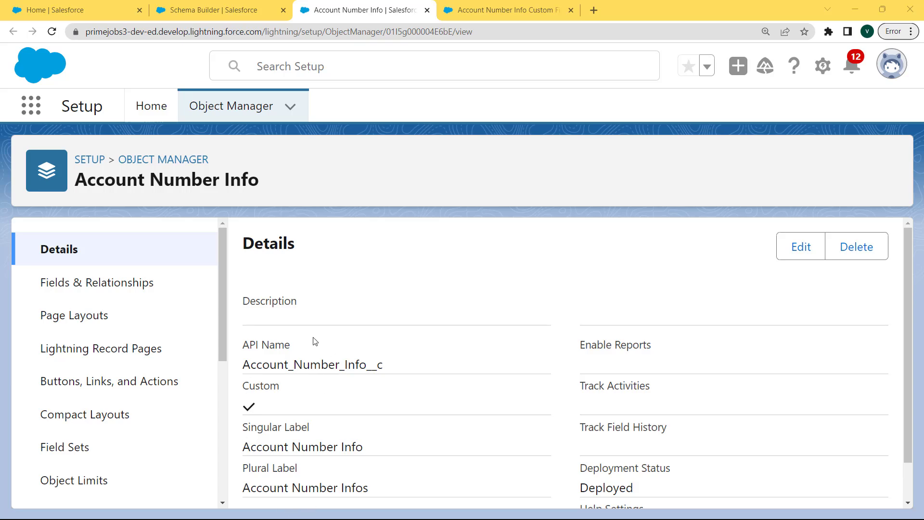
{"action": "left_click", "coordinate": [246, 10]}
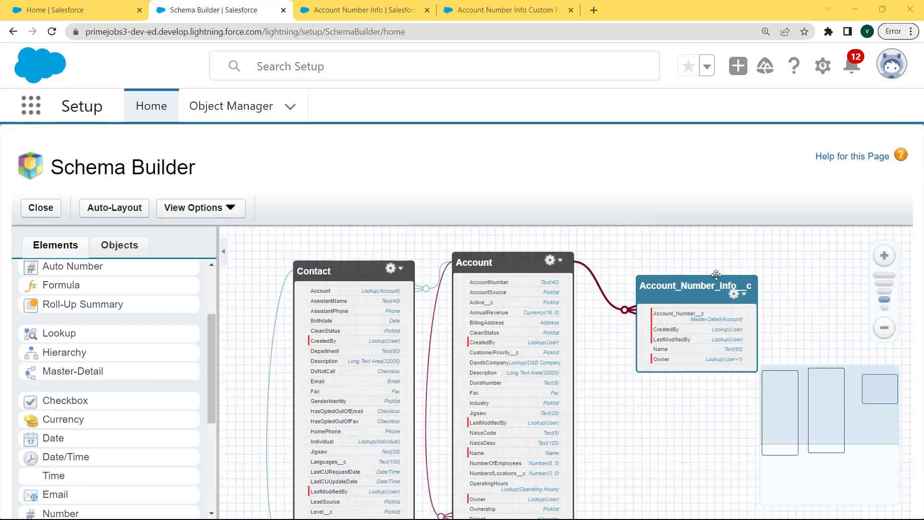
Step: Open Account_Number_Info__c's page layouts in a new tab, then return to the diagram
{"action": "left_click", "coordinate": [732, 295]}
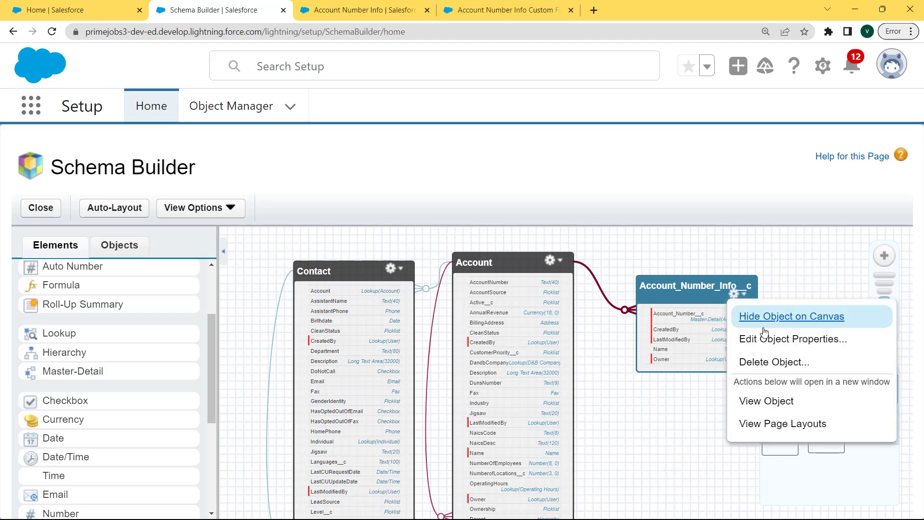
{"action": "left_click", "coordinate": [771, 426]}
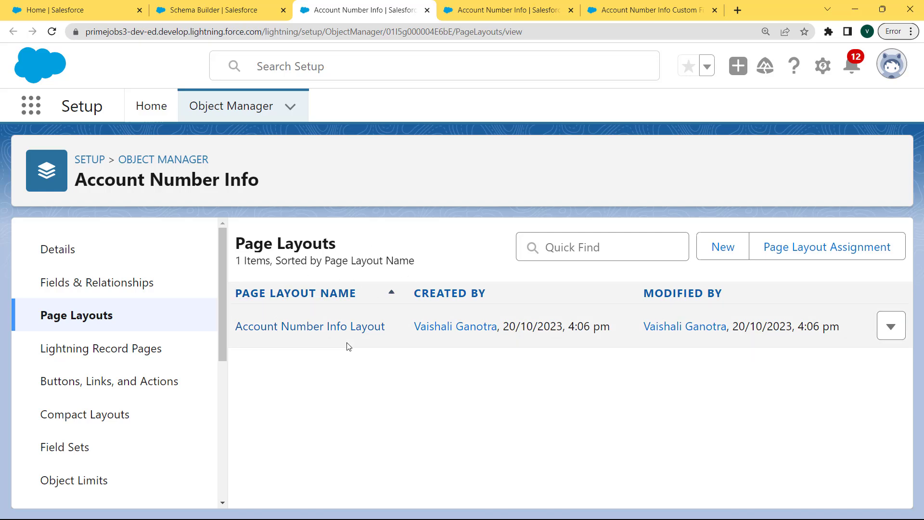
{"action": "key", "text": "ctrl+Page_Up"}
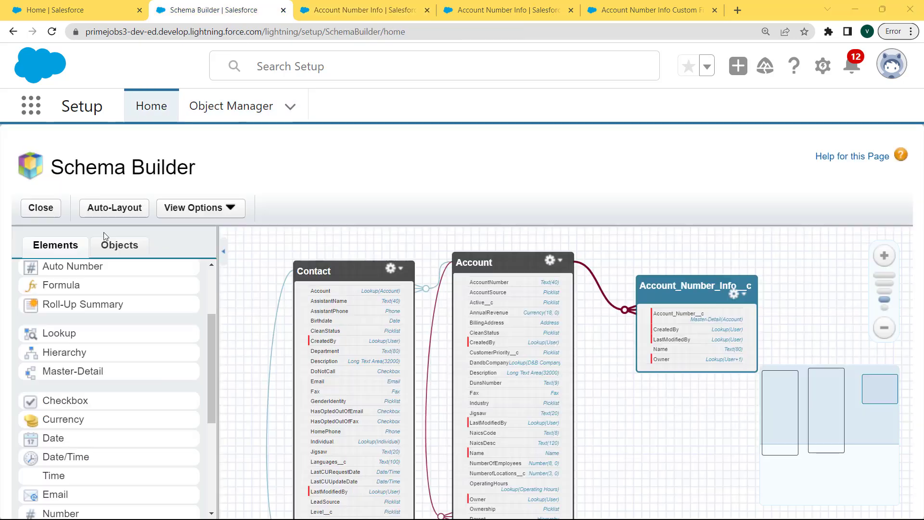
Step: Auto-layout the diagram, switch to element labels, then back to element API names
{"action": "left_click", "coordinate": [118, 208]}
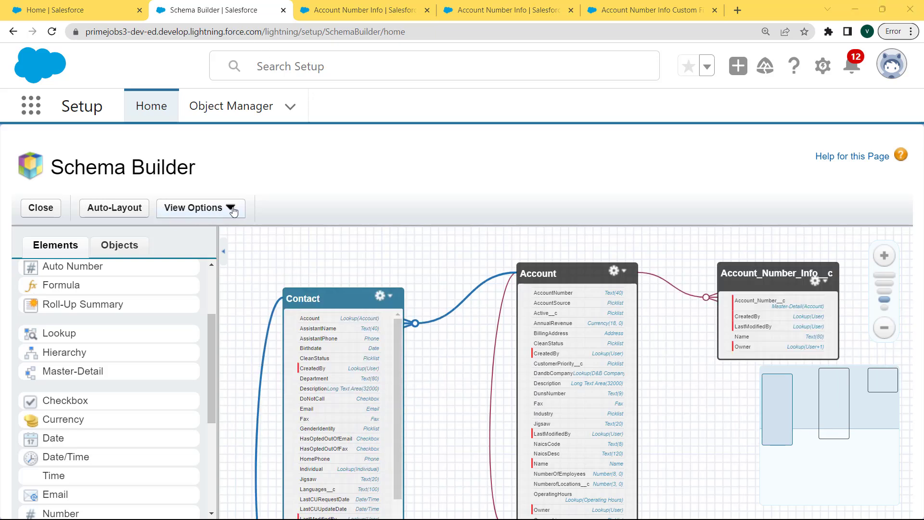
{"action": "left_click", "coordinate": [231, 209]}
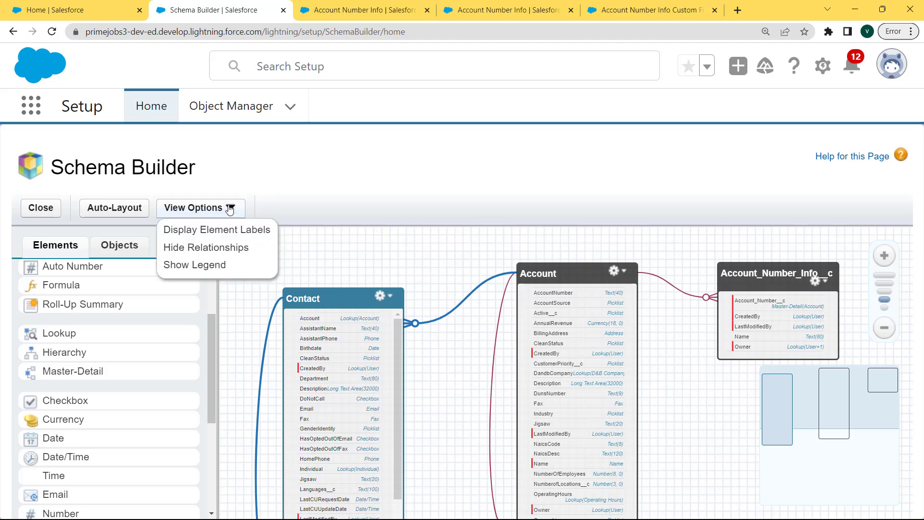
{"action": "left_click", "coordinate": [224, 233]}
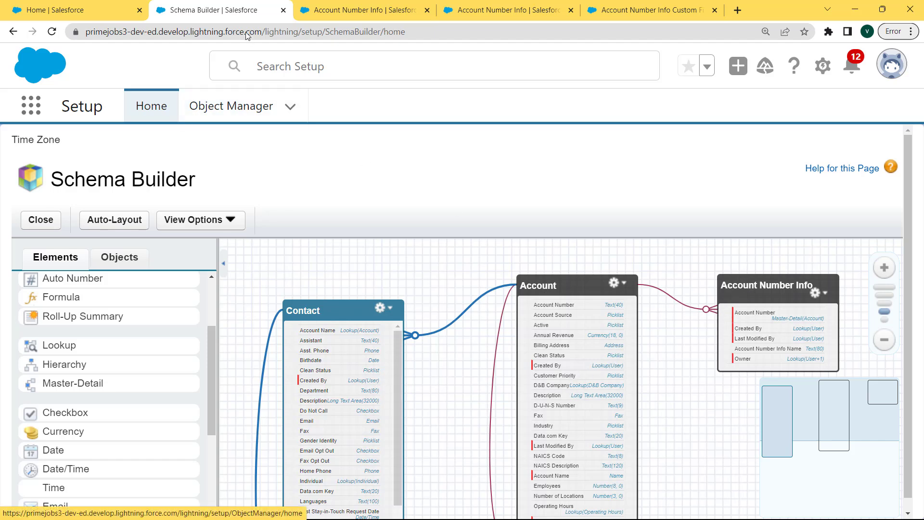
{"action": "left_click", "coordinate": [200, 219]}
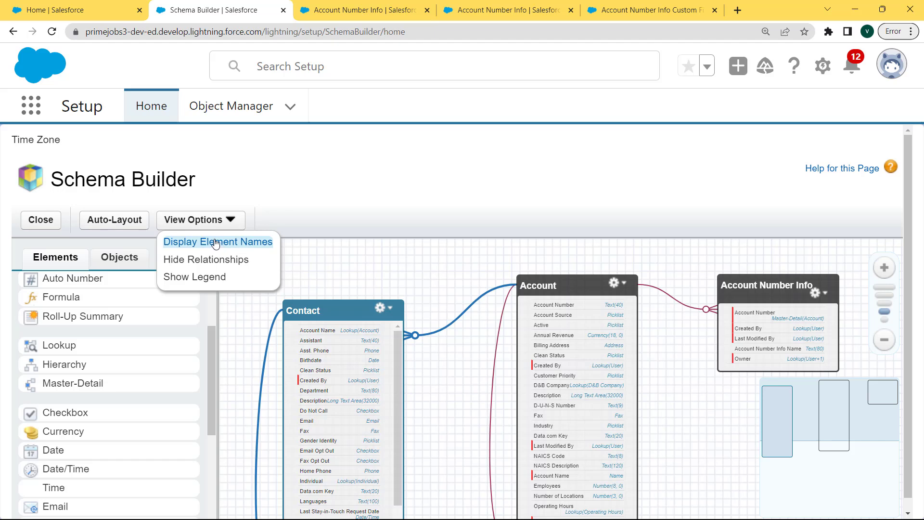
{"action": "left_click", "coordinate": [215, 244]}
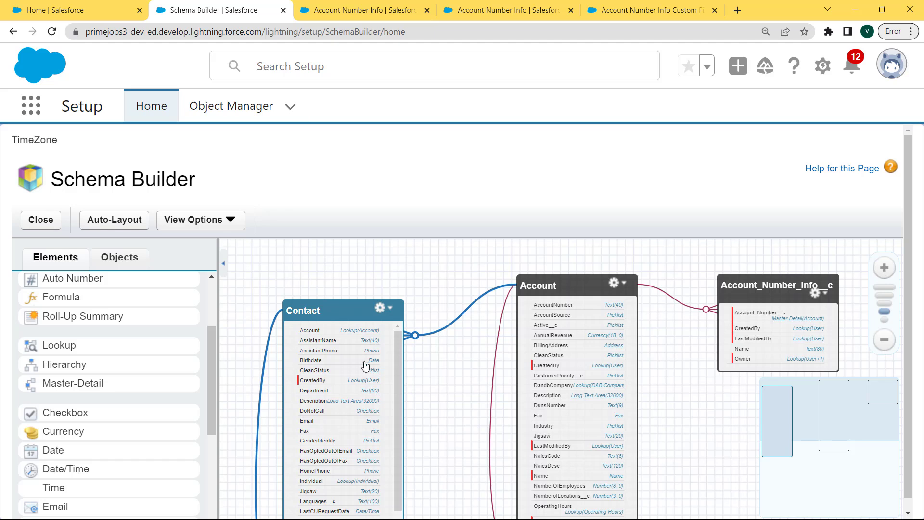
{"action": "left_click", "coordinate": [229, 220]}
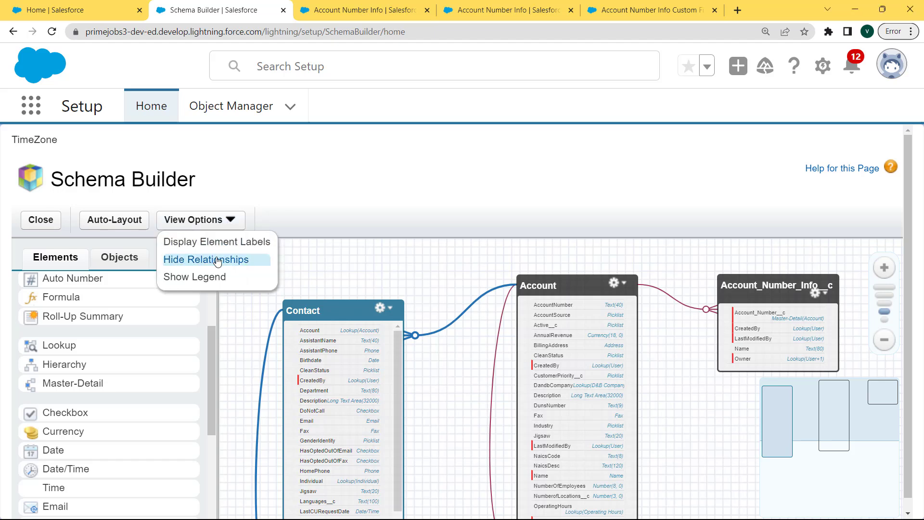
Step: Hide the relationship lines on the diagram, then show them again
{"action": "left_click", "coordinate": [217, 260]}
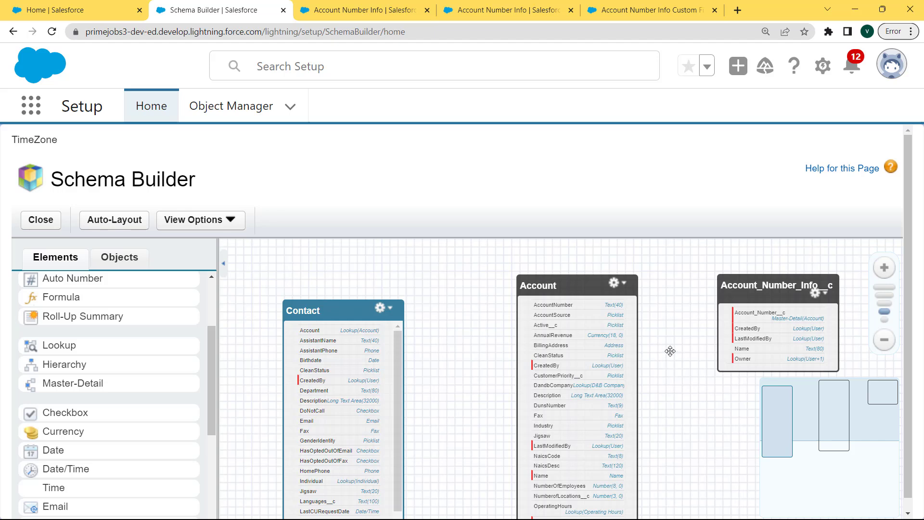
{"action": "left_click", "coordinate": [225, 222]}
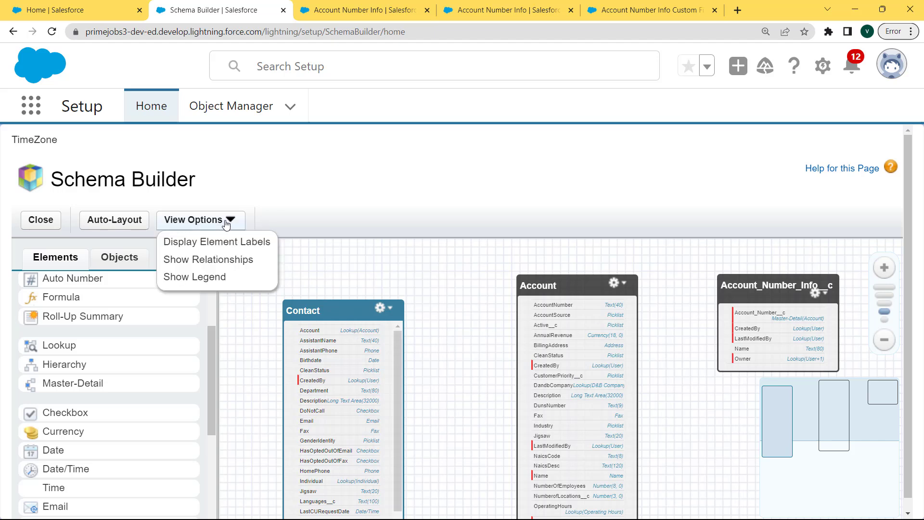
{"action": "left_click", "coordinate": [212, 262]}
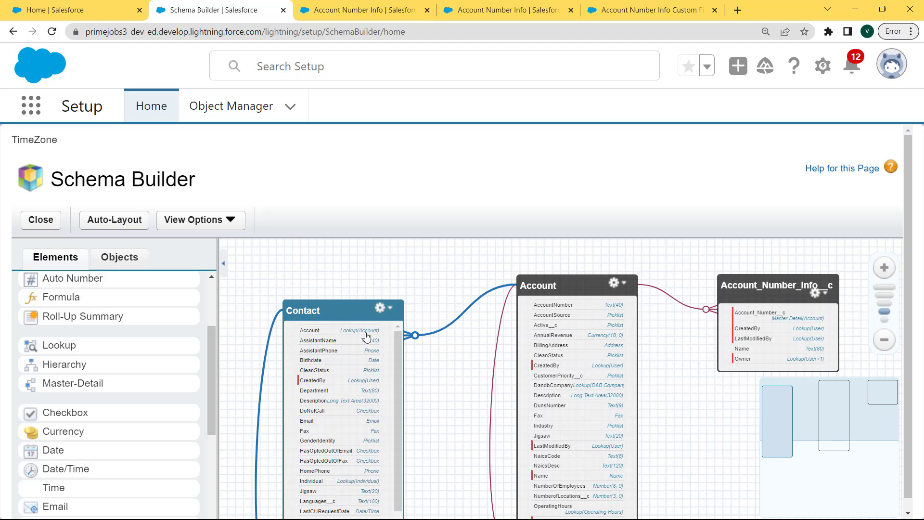
Step: Show the legend of relationship line types, review it, then hide it
{"action": "left_click", "coordinate": [230, 225]}
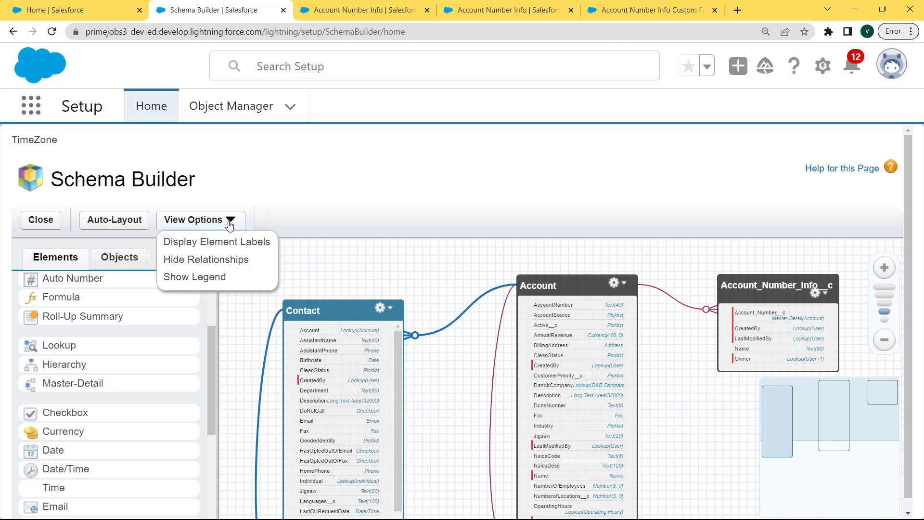
{"action": "left_click", "coordinate": [199, 279]}
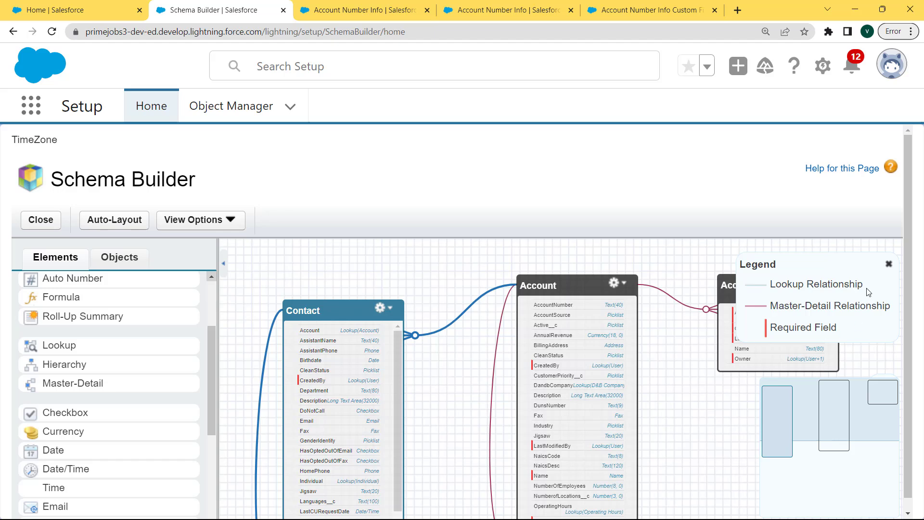
{"action": "left_click", "coordinate": [227, 219]}
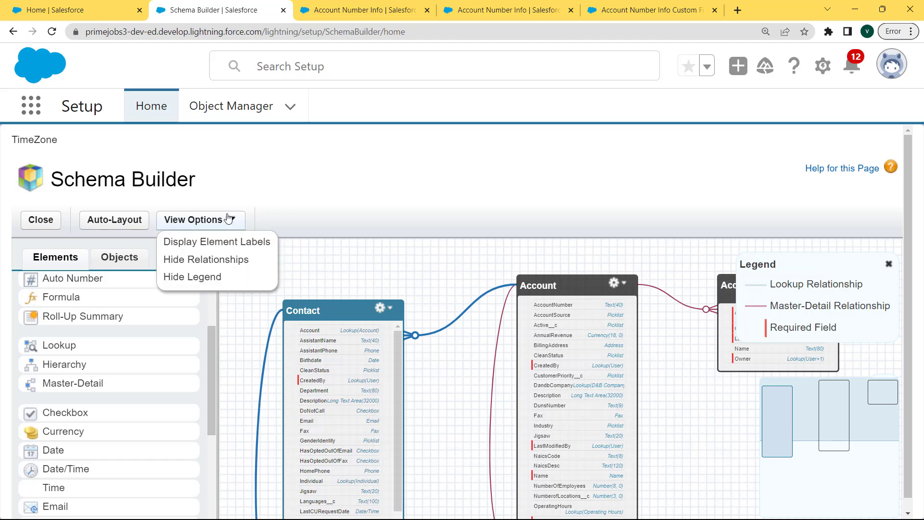
{"action": "left_click", "coordinate": [204, 278]}
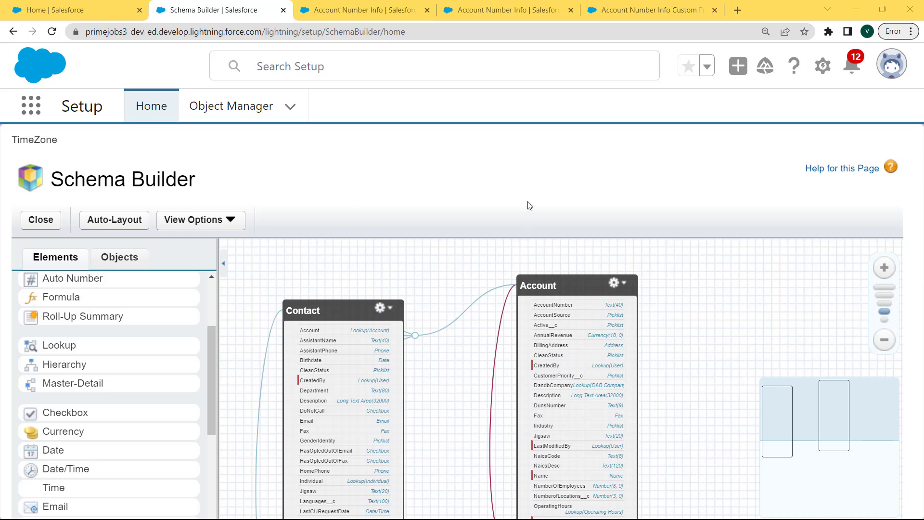
Step: Switch to Salesforce Classic and open Schema Builder through a 'schema' Setup search
{"action": "left_click", "coordinate": [899, 71]}
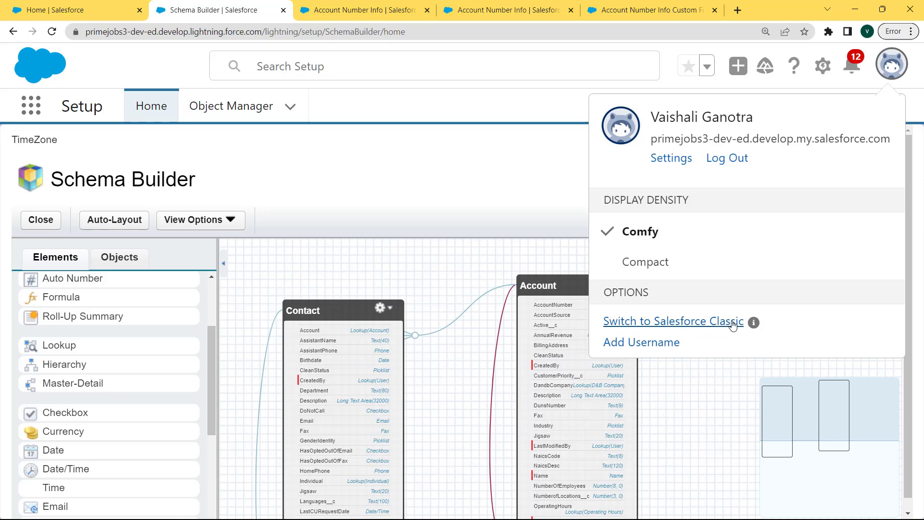
{"action": "left_click", "coordinate": [672, 323]}
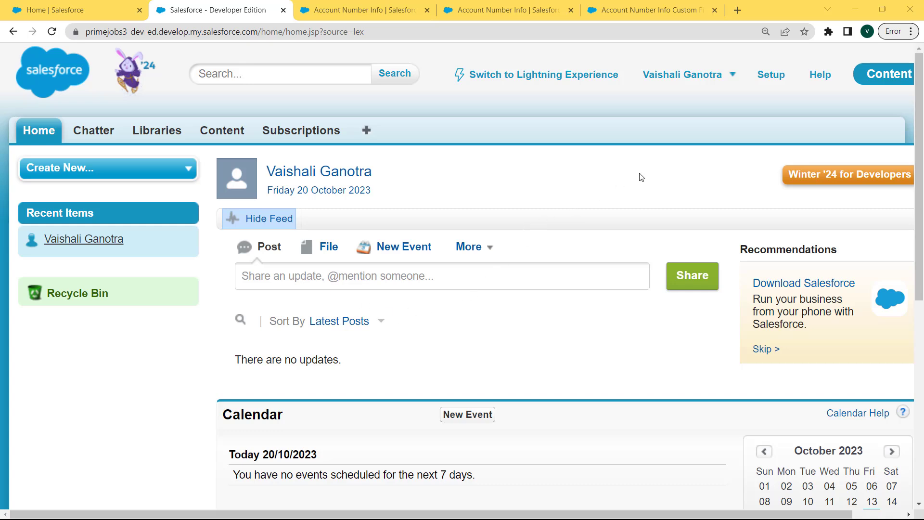
{"action": "left_click", "coordinate": [768, 79]}
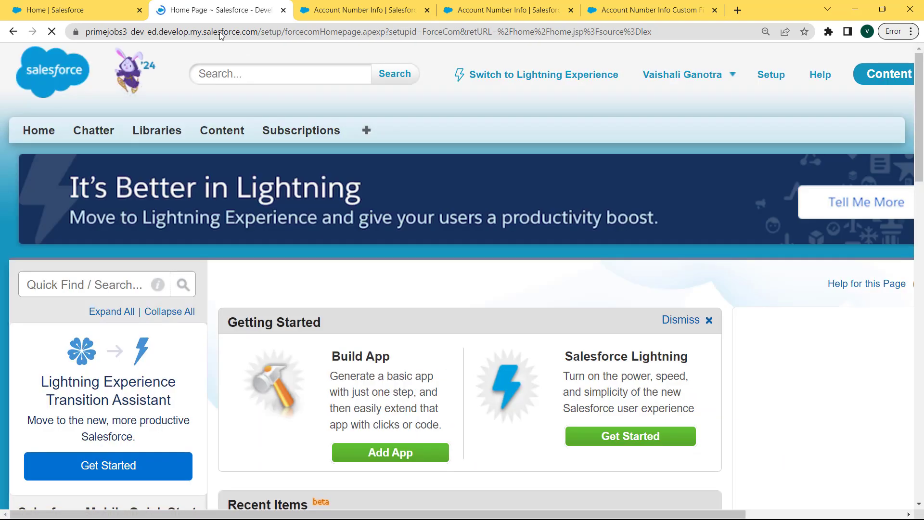
{"action": "left_click", "coordinate": [123, 279]}
{"action": "type", "text": "schema"}
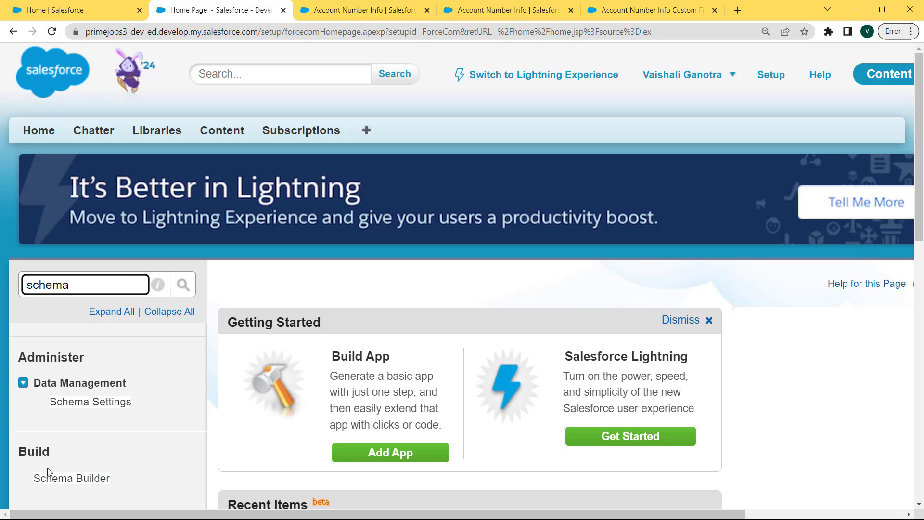
{"action": "left_click", "coordinate": [58, 479]}
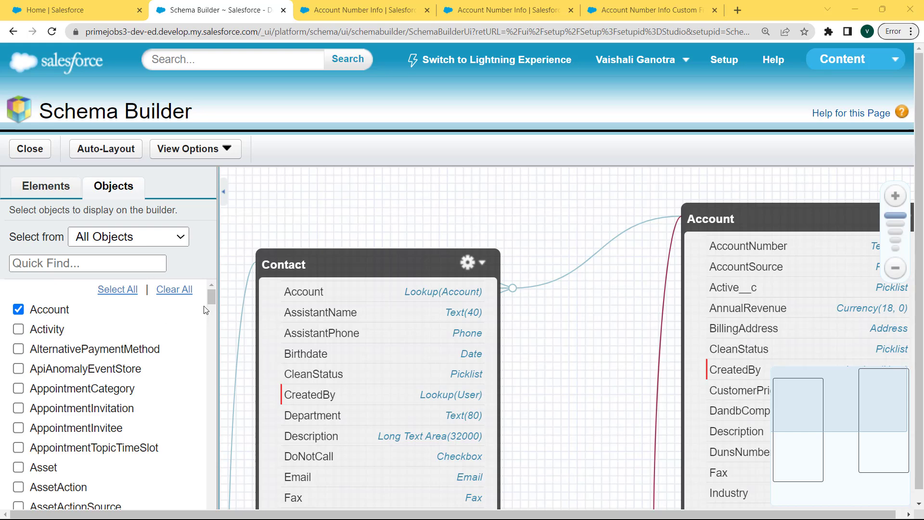
Step: Clear the Classic diagram, add Account and Contact via a 'contact' search, then empty the search
{"action": "left_click", "coordinate": [175, 290]}
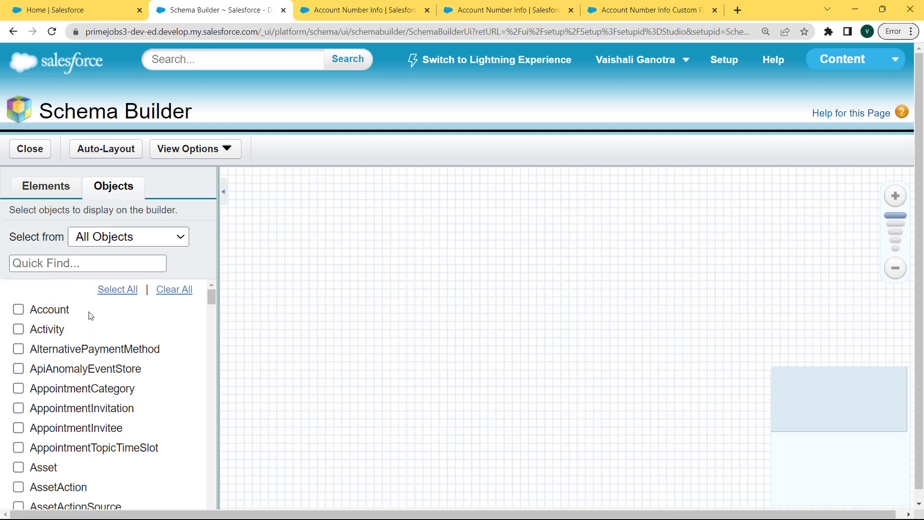
{"action": "left_click", "coordinate": [18, 309]}
{"action": "left_click", "coordinate": [76, 266]}
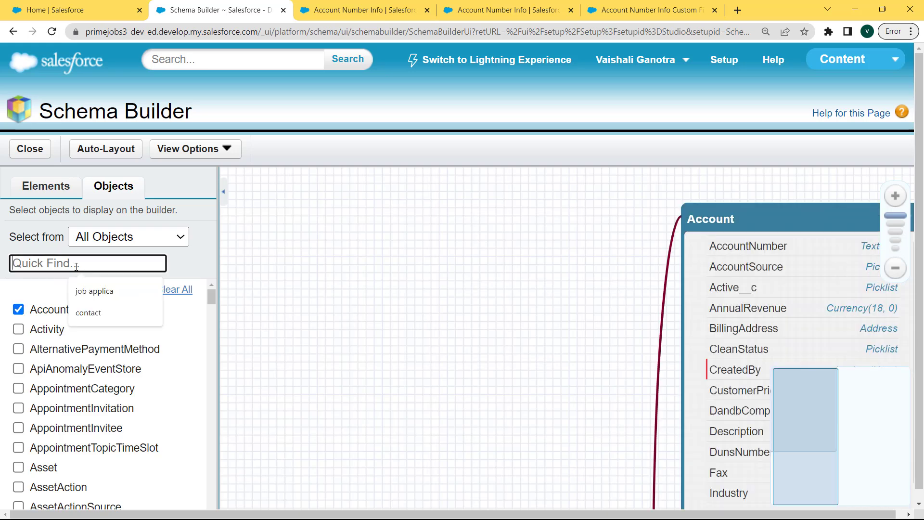
{"action": "type", "text": "con"}
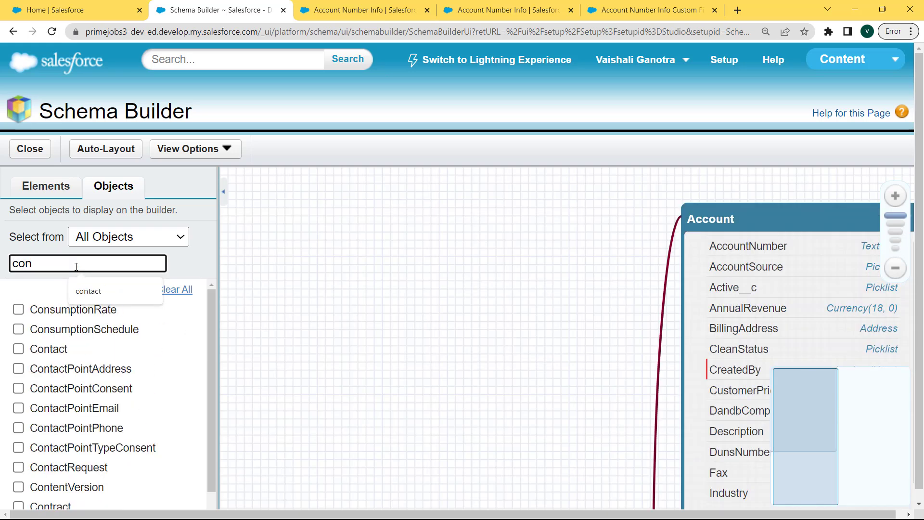
{"action": "type", "text": "tact"}
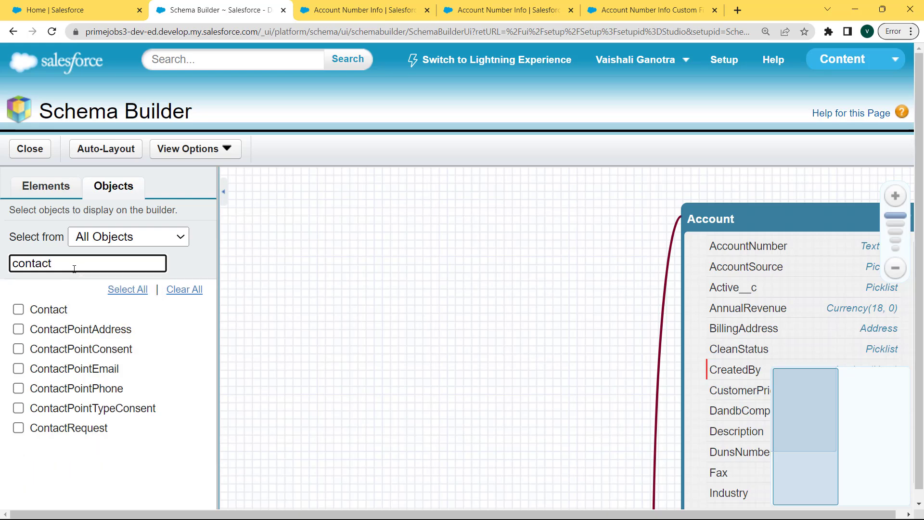
{"action": "left_click", "coordinate": [44, 313]}
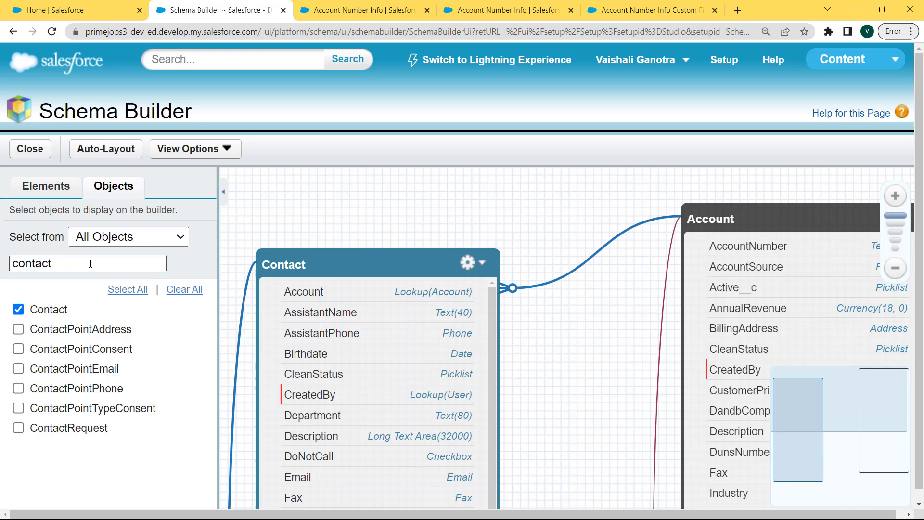
{"action": "left_click", "coordinate": [91, 263]}
{"action": "key", "text": "BackSpace"}
{"action": "key", "text": "BackSpace"}
{"action": "key", "text": "BackSpace"}
{"action": "key", "text": "BackSpace"}
{"action": "key", "text": "BackSpace"}
{"action": "key", "text": "BackSpace"}
{"action": "key", "text": "BackSpace"}
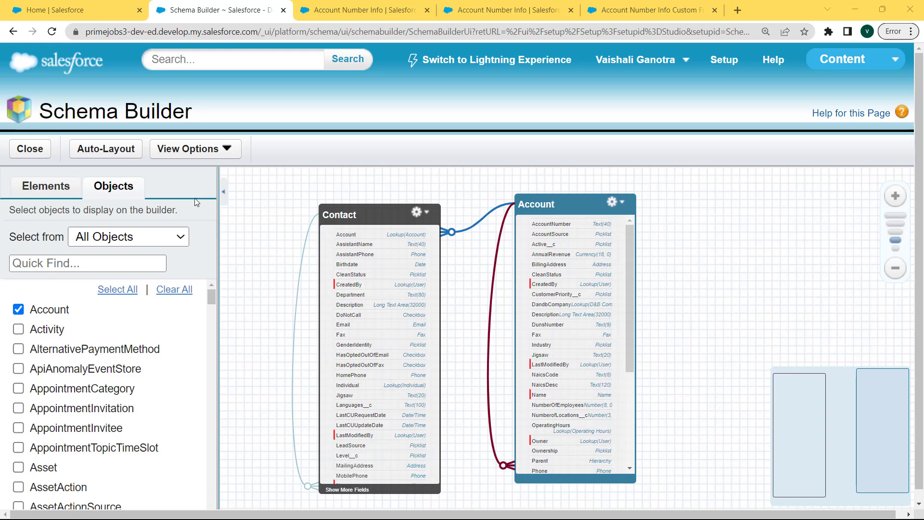
Step: Add a custom object with label 'Account Number Info' and plural 'Account Number Infos', then save it
{"action": "left_click", "coordinate": [41, 191]}
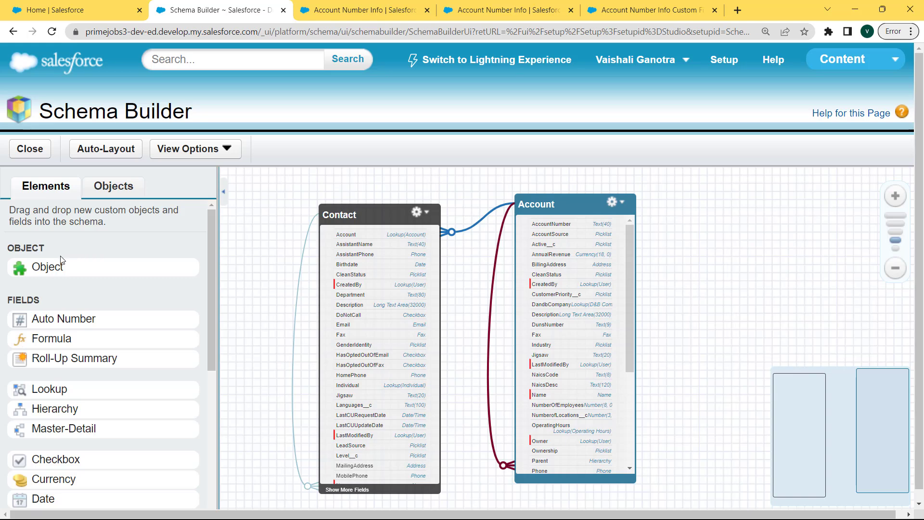
{"action": "left_click_drag", "start_coordinate": [54, 262], "coordinate": [727, 238]}
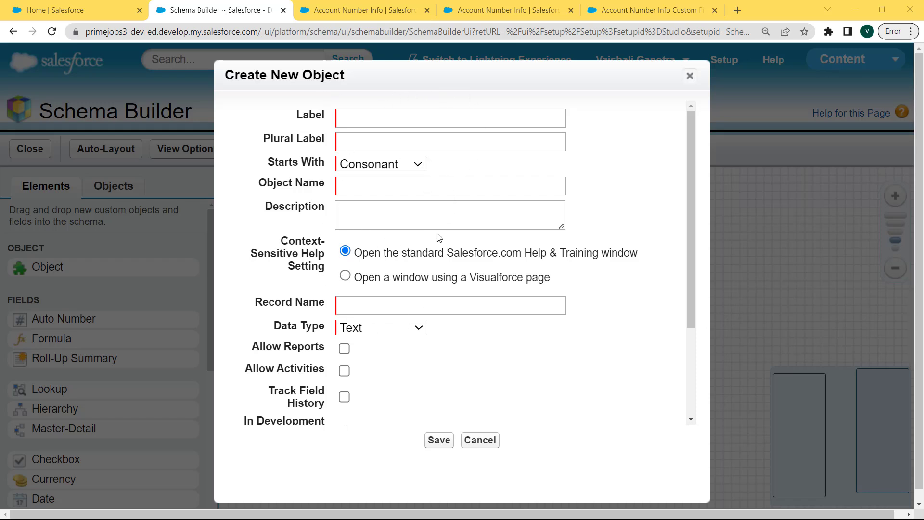
{"action": "left_click", "coordinate": [391, 117]}
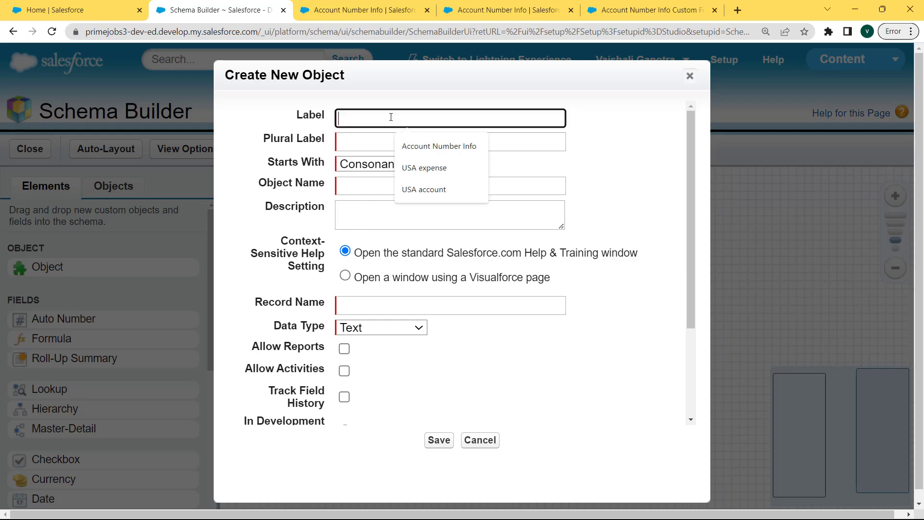
{"action": "left_click", "coordinate": [415, 146]}
{"action": "left_click", "coordinate": [404, 146]}
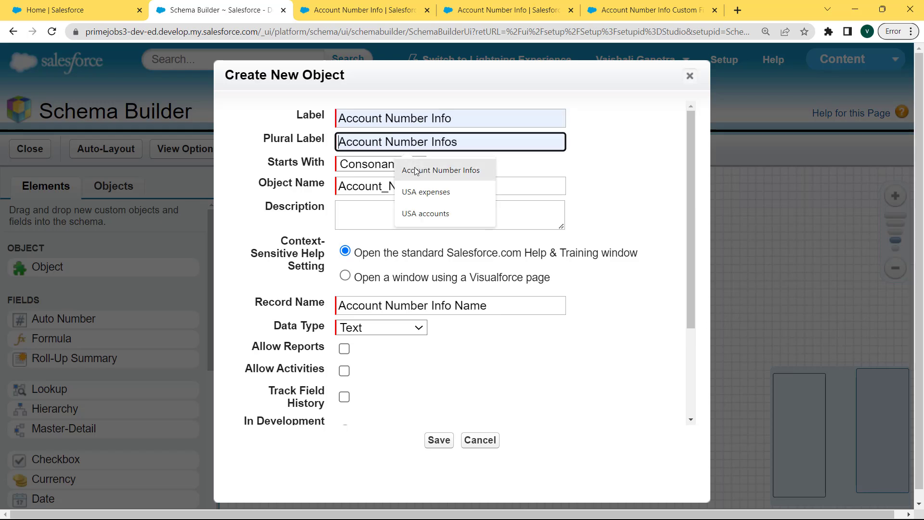
{"action": "left_click", "coordinate": [415, 167]}
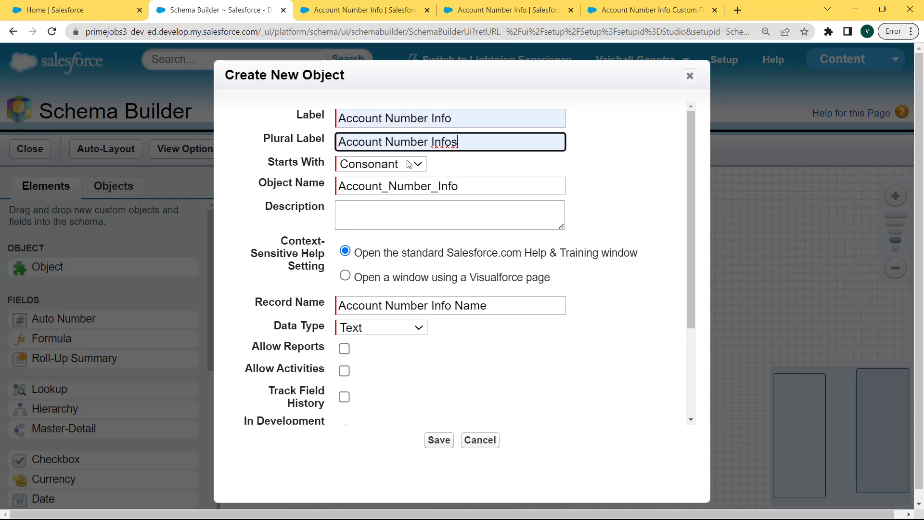
{"action": "left_click", "coordinate": [479, 187]}
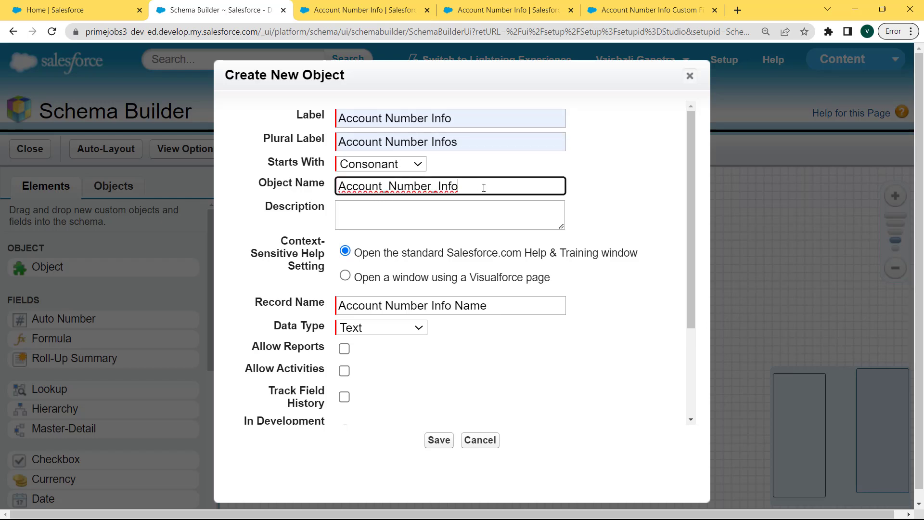
{"action": "left_click_drag", "start_coordinate": [484, 187], "coordinate": [341, 187]}
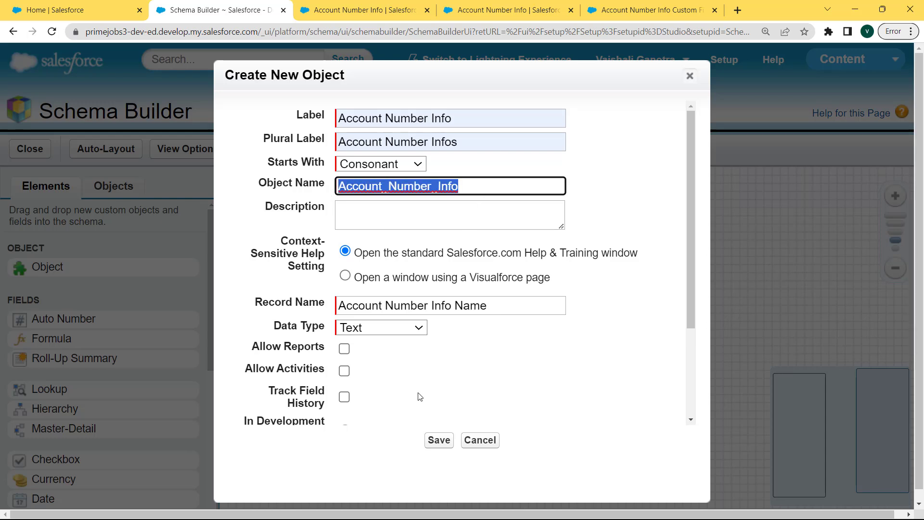
{"action": "left_click", "coordinate": [438, 441]}
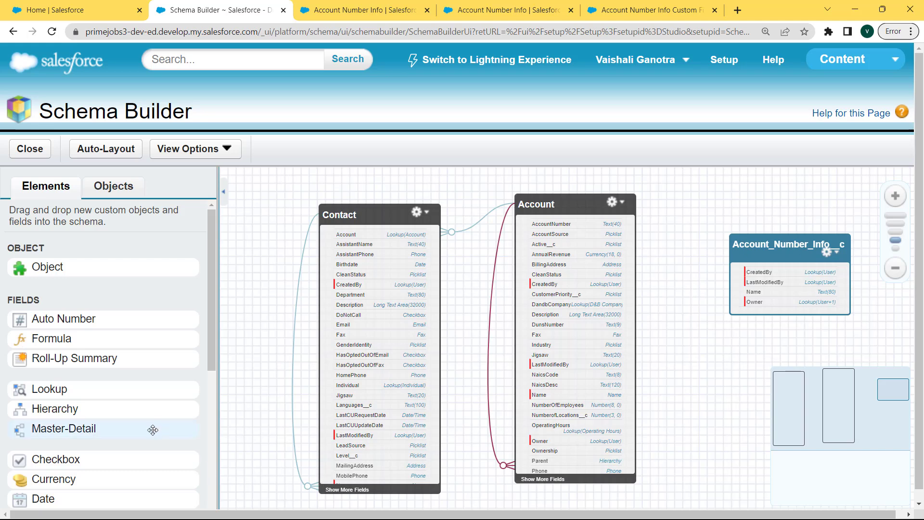
Step: Add master-detail field 'Account Number' to Account_Number_Info__c with Account as master, and save it
{"action": "left_click_drag", "start_coordinate": [150, 427], "coordinate": [838, 260]}
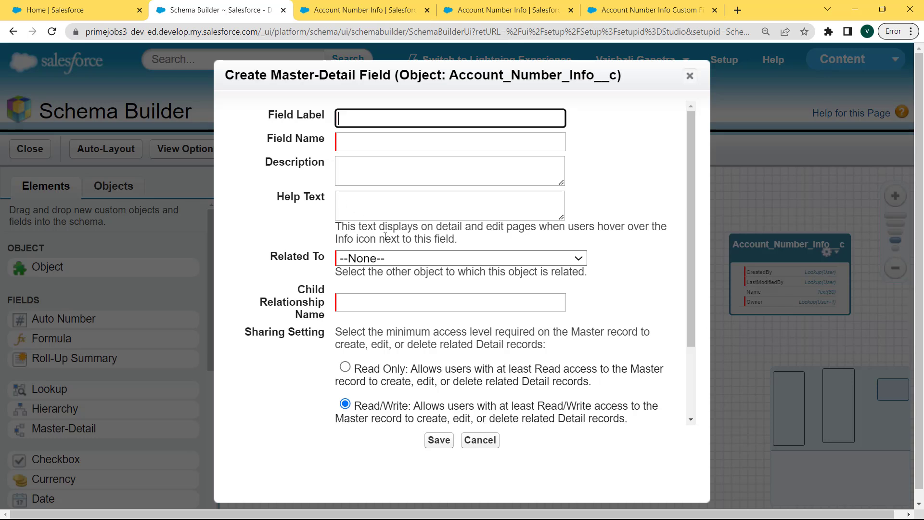
{"action": "left_click", "coordinate": [377, 114]}
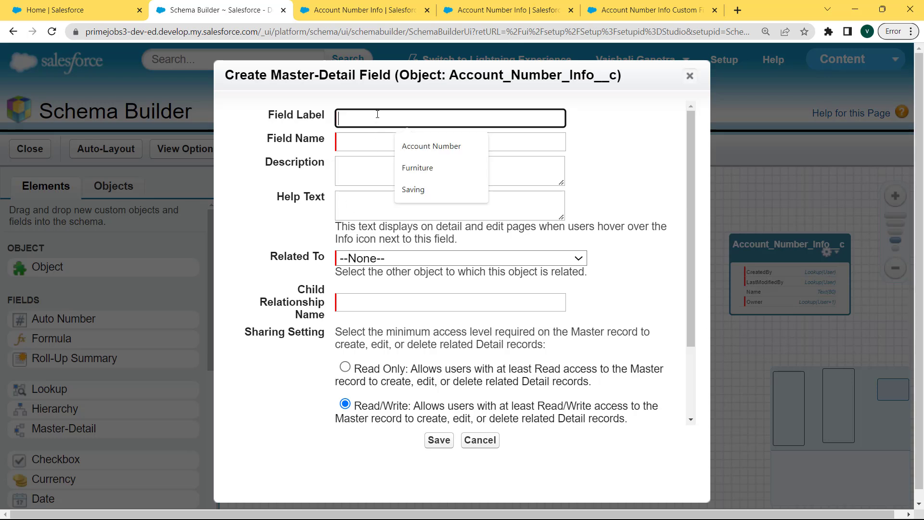
{"action": "left_click", "coordinate": [409, 145]}
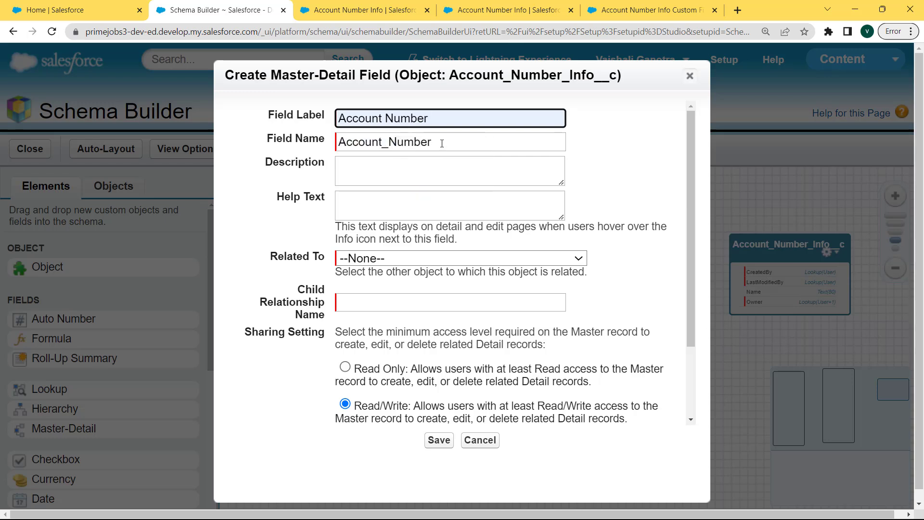
{"action": "left_click", "coordinate": [442, 144]}
{"action": "left_click_drag", "start_coordinate": [441, 144], "coordinate": [326, 140]}
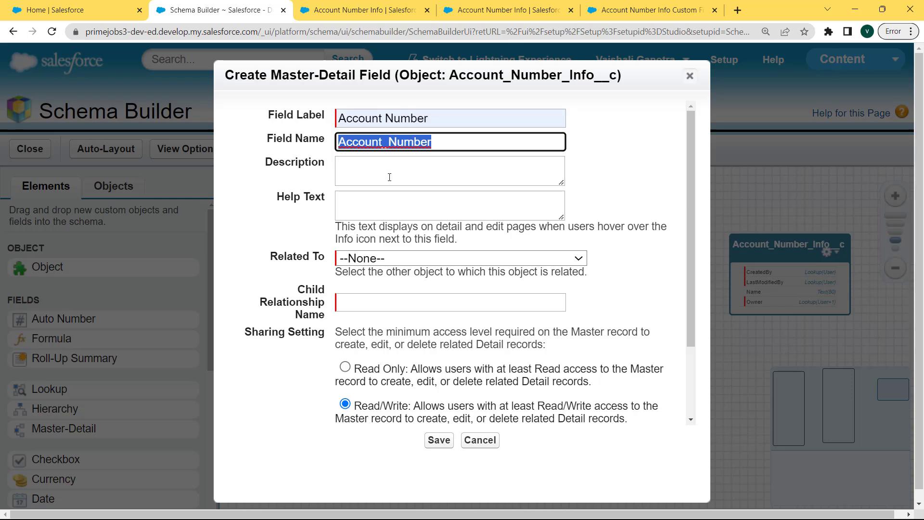
{"action": "left_click", "coordinate": [406, 258]}
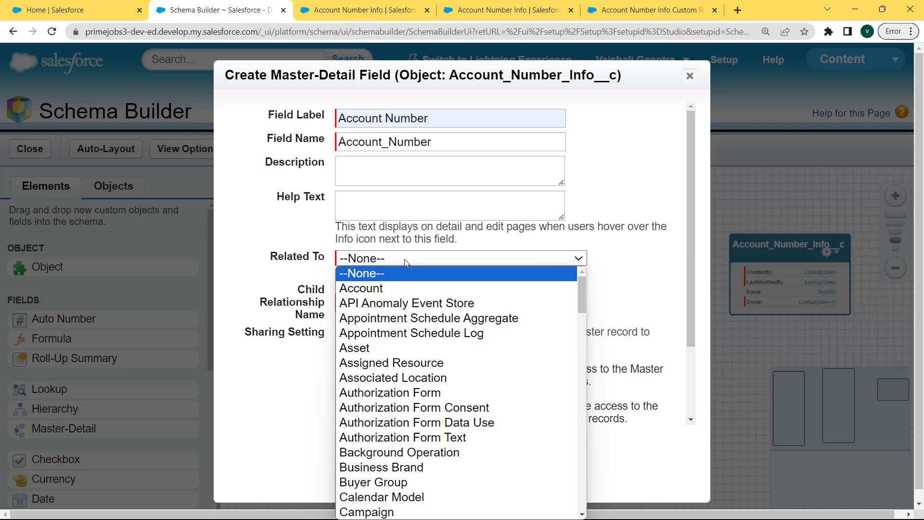
{"action": "left_click", "coordinate": [384, 290]}
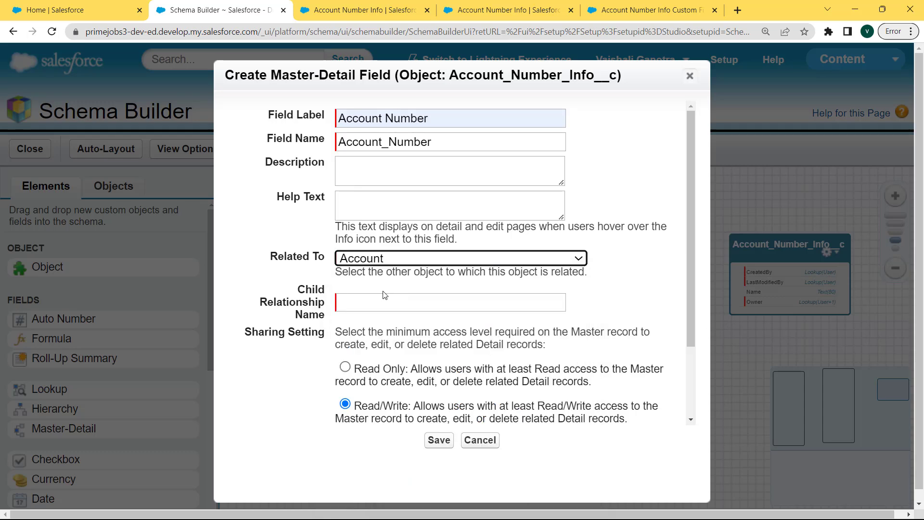
{"action": "left_click", "coordinate": [493, 307]}
{"action": "left_click_drag", "start_coordinate": [491, 306], "coordinate": [329, 304]}
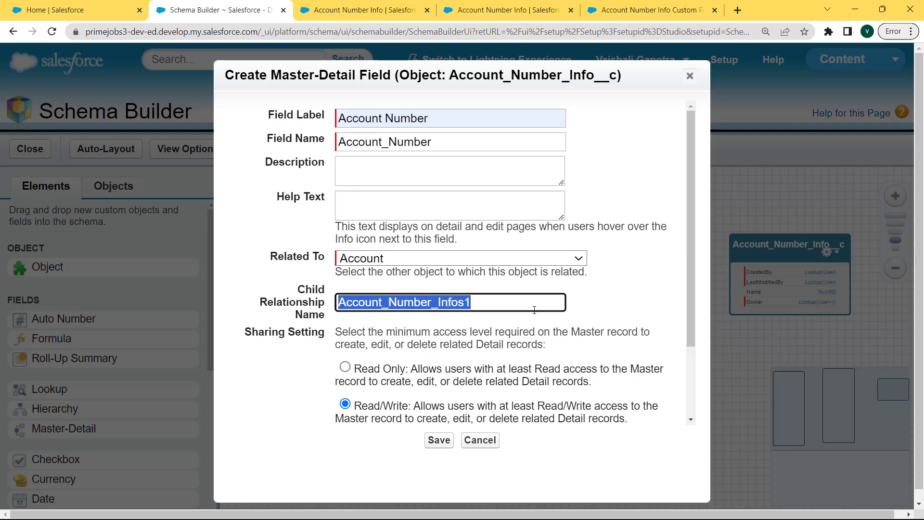
{"action": "left_click", "coordinate": [439, 439]}
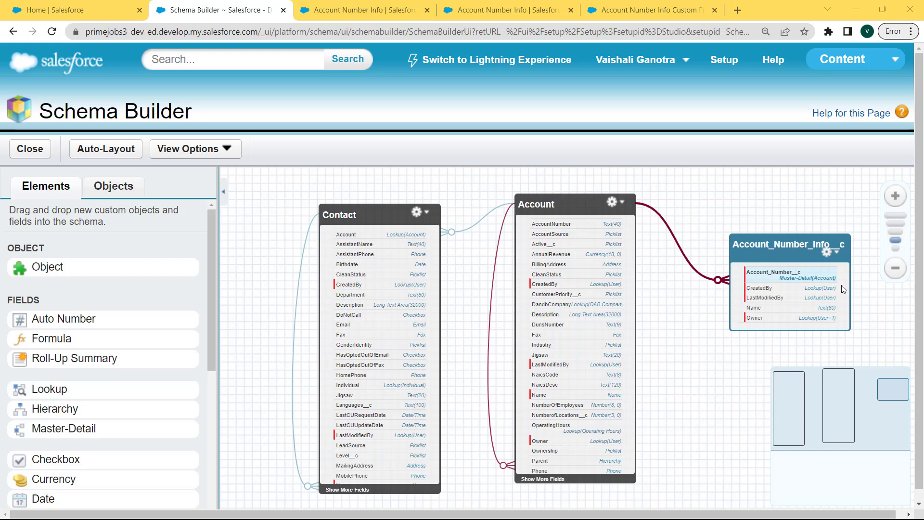
Step: Open the Account_Number__c field's detail page in a new tab, then go back to Schema Builder
{"action": "mouse_move", "coordinate": [654, 215]}
{"action": "right_click", "coordinate": [788, 278]}
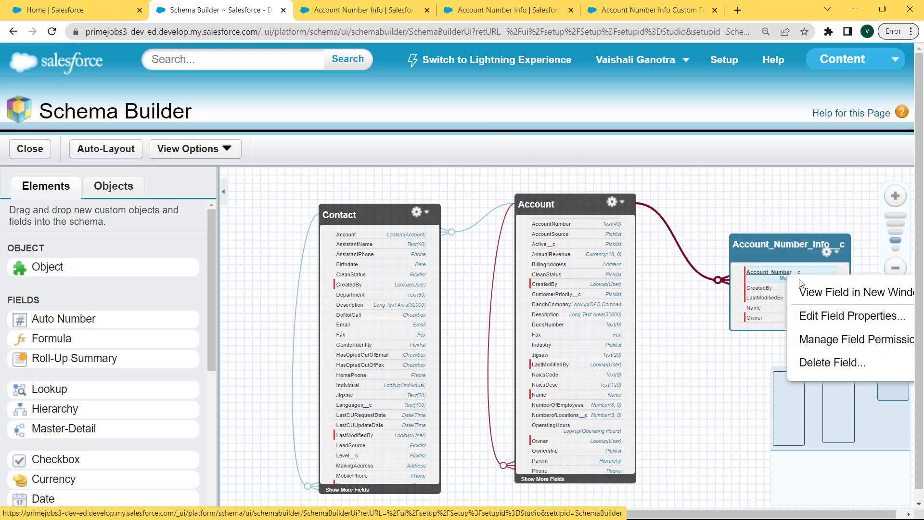
{"action": "left_click", "coordinate": [838, 294]}
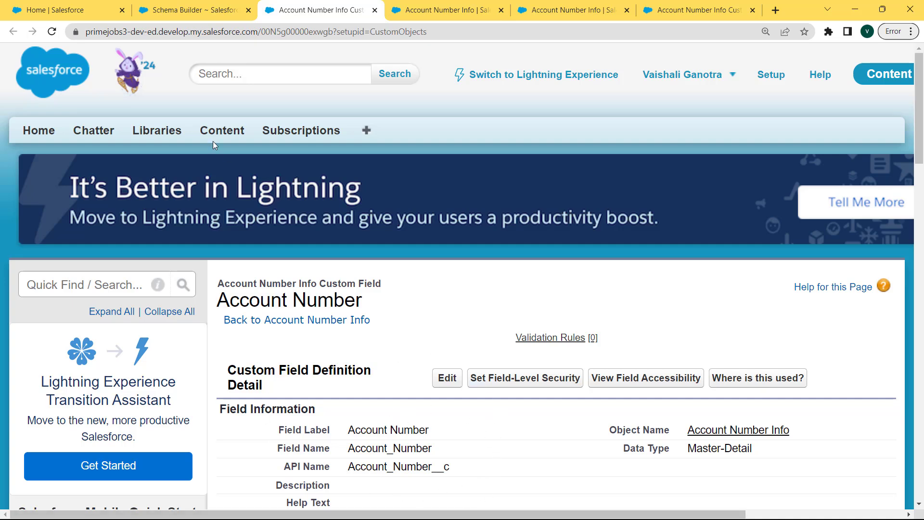
{"action": "left_click", "coordinate": [226, 10]}
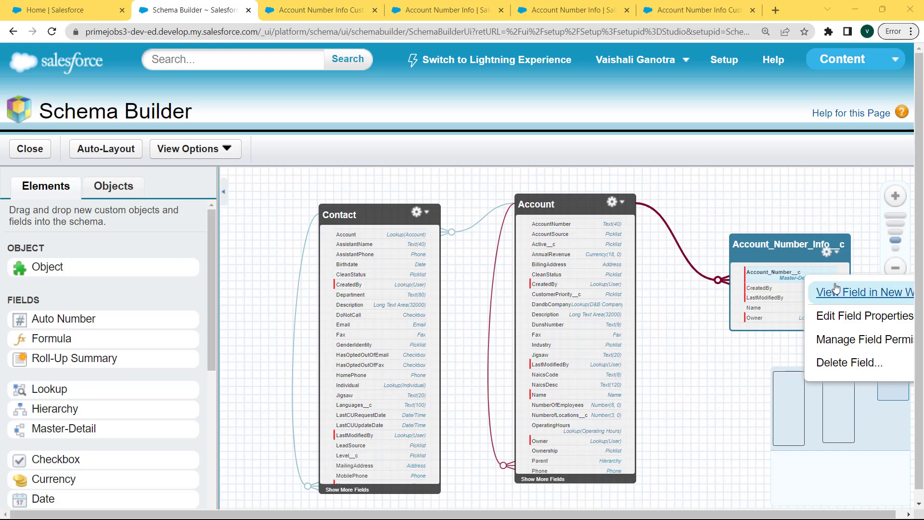
Step: Save the Account_Number__c field properties, then save its per-profile field permissions
{"action": "left_click", "coordinate": [845, 324]}
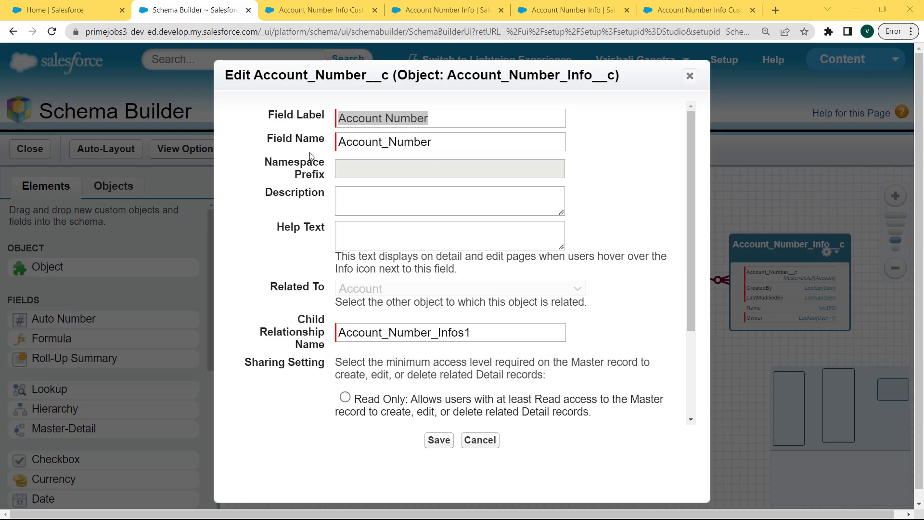
{"action": "left_click", "coordinate": [439, 440]}
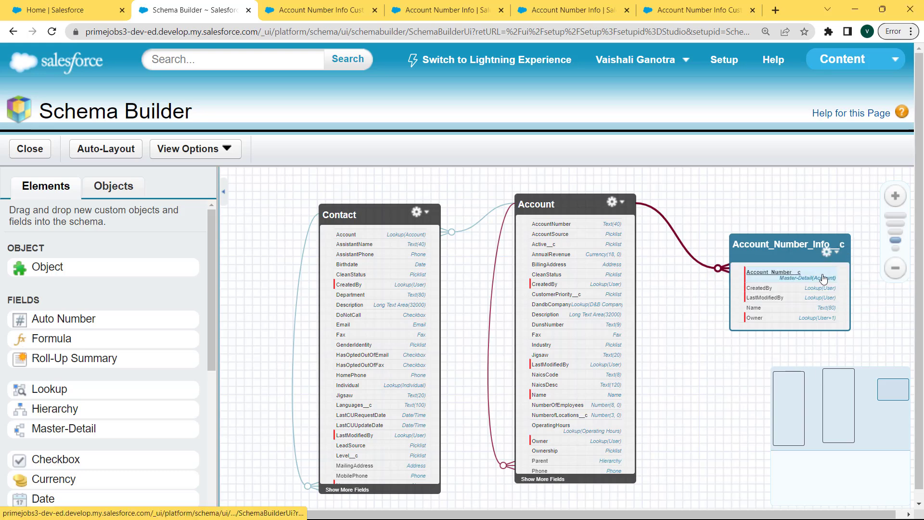
{"action": "right_click", "coordinate": [825, 280]}
{"action": "left_click", "coordinate": [859, 340]}
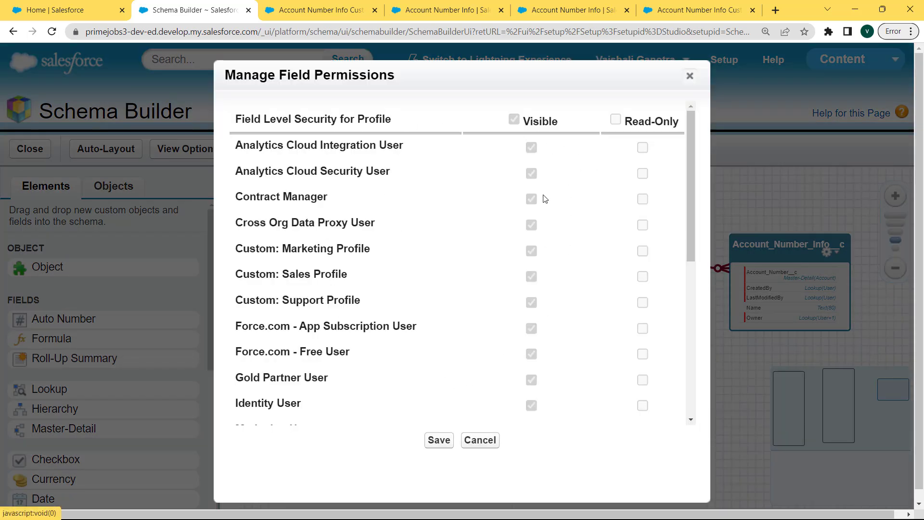
{"action": "left_click", "coordinate": [435, 440]}
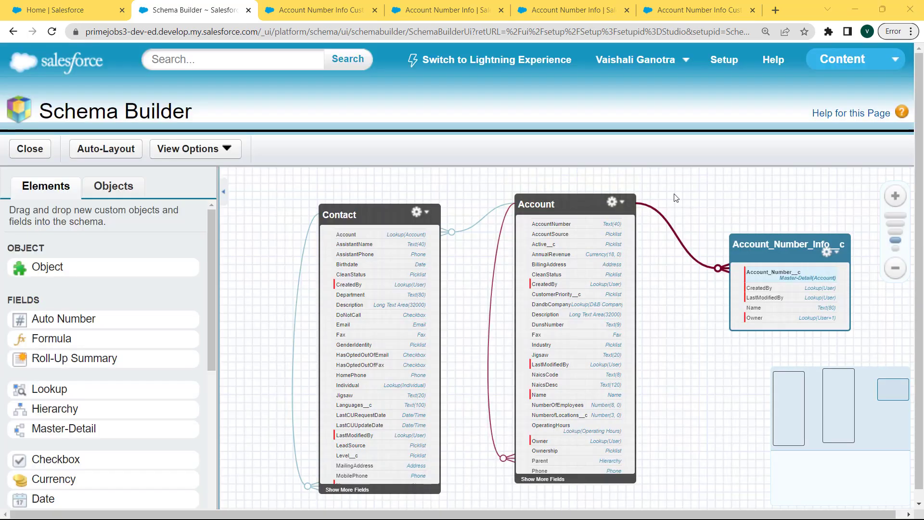
Step: Hide Account_Number_Info__c on the canvas, restore it, and open its object page in a new tab
{"action": "left_click", "coordinate": [760, 273]}
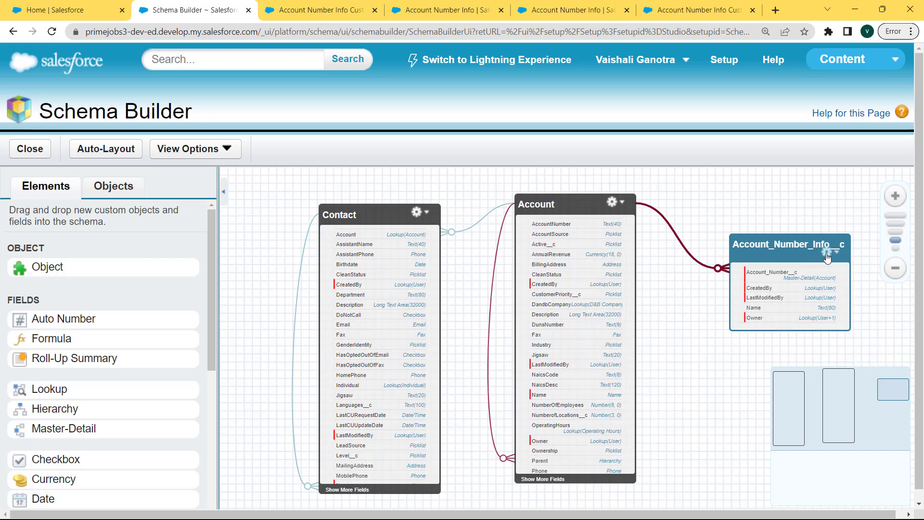
{"action": "left_click", "coordinate": [827, 252]}
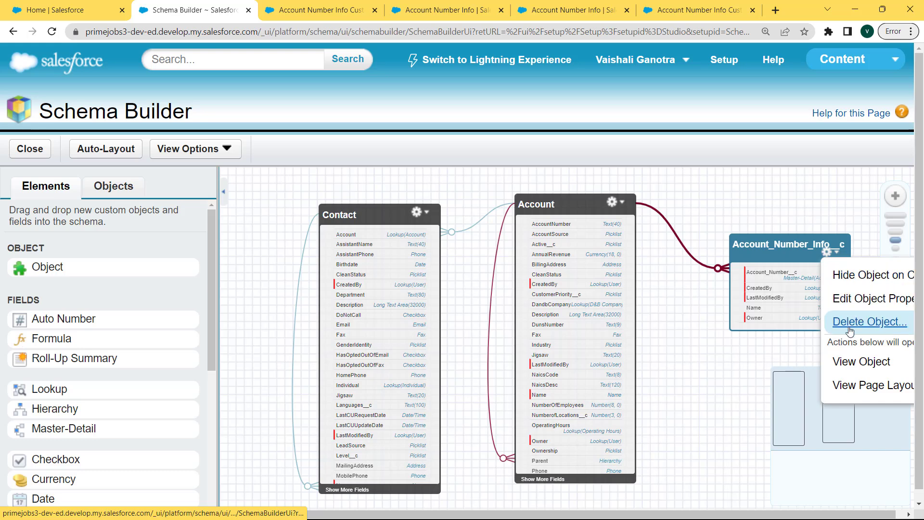
{"action": "left_click", "coordinate": [852, 277]}
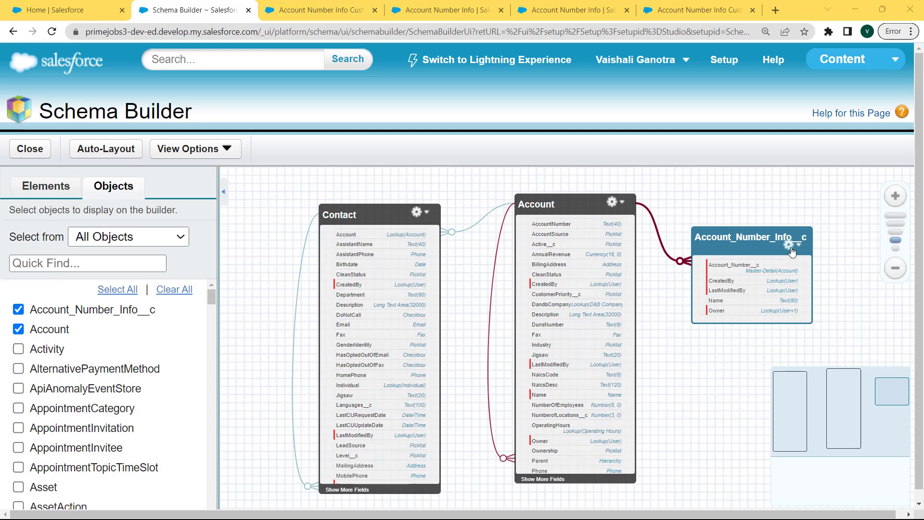
{"action": "left_click", "coordinate": [791, 246]}
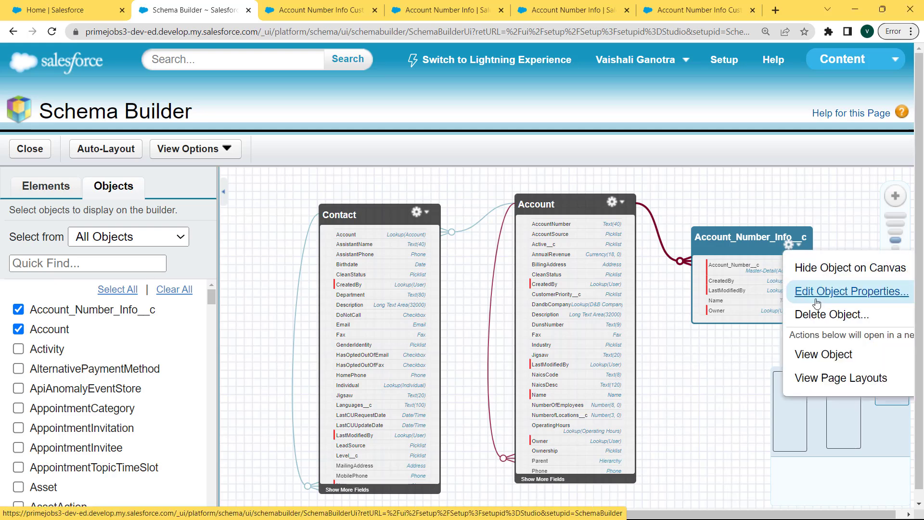
{"action": "left_click", "coordinate": [814, 355]}
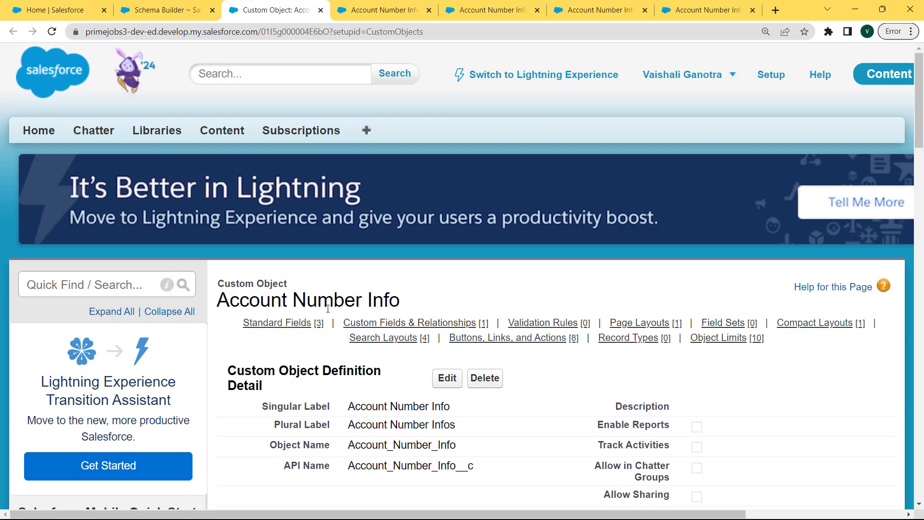
Step: Open the Account Number Info page layouts in a new tab, then auto-layout the schema diagram
{"action": "key", "text": "ctrl+shift+Tab"}
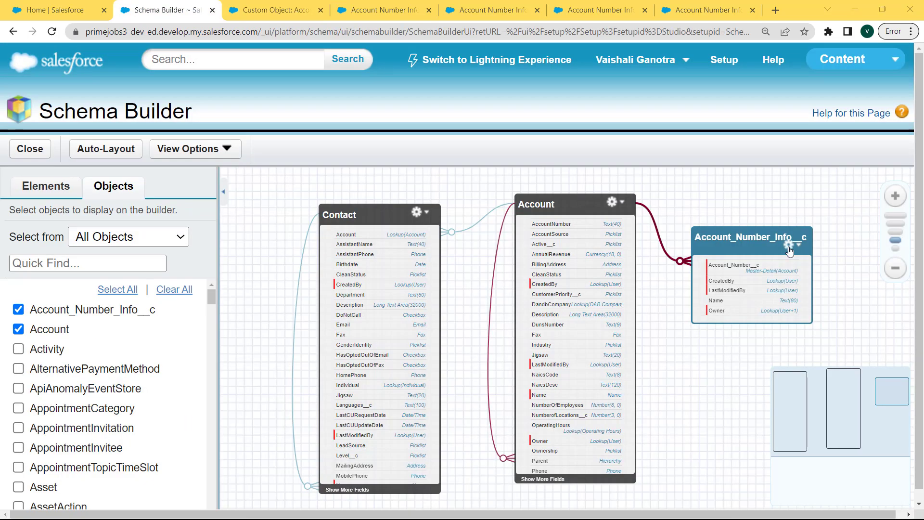
{"action": "left_click", "coordinate": [789, 248]}
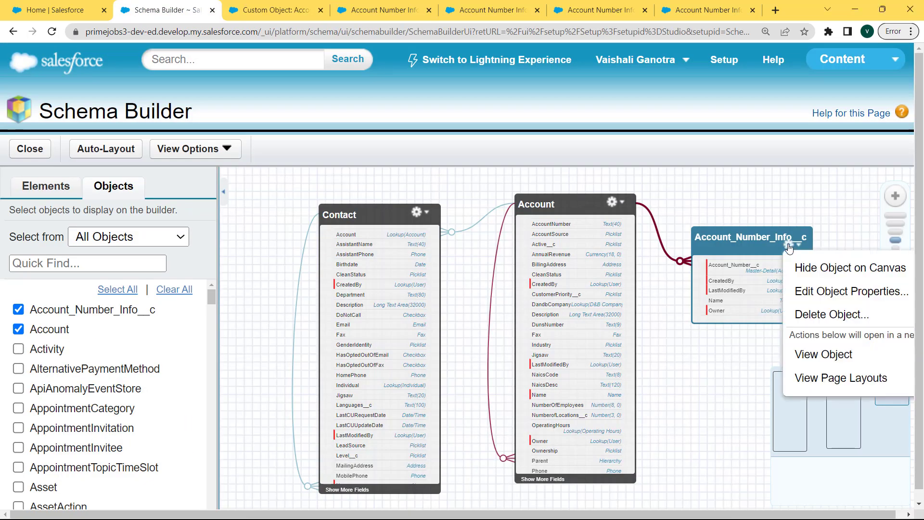
{"action": "left_click", "coordinate": [835, 379]}
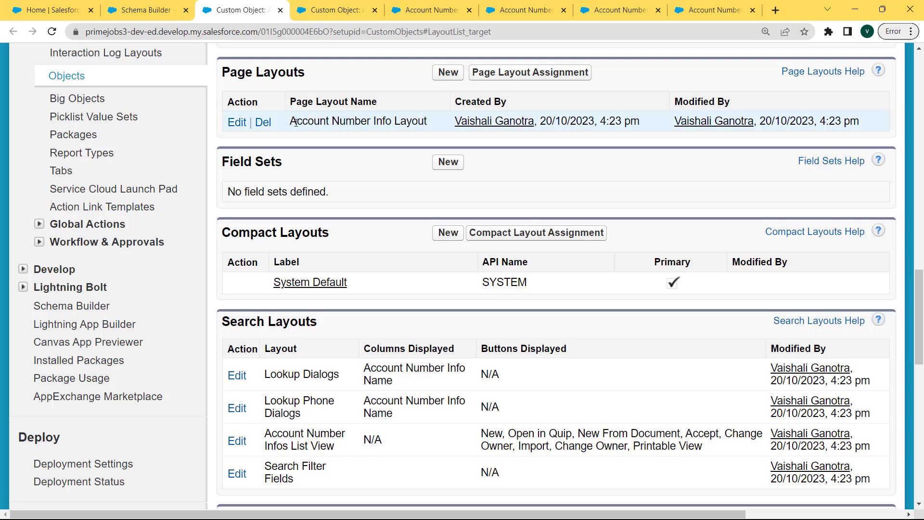
{"action": "left_click", "coordinate": [144, 10]}
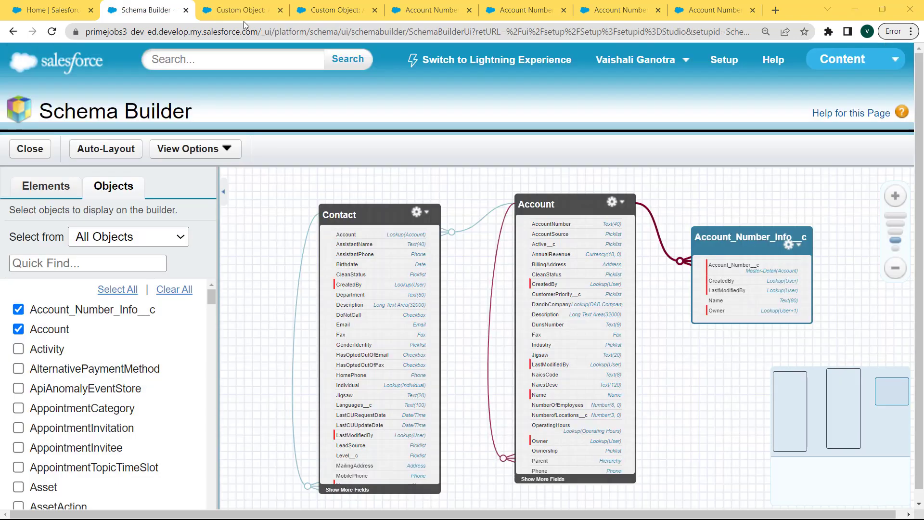
{"action": "left_click", "coordinate": [93, 153]}
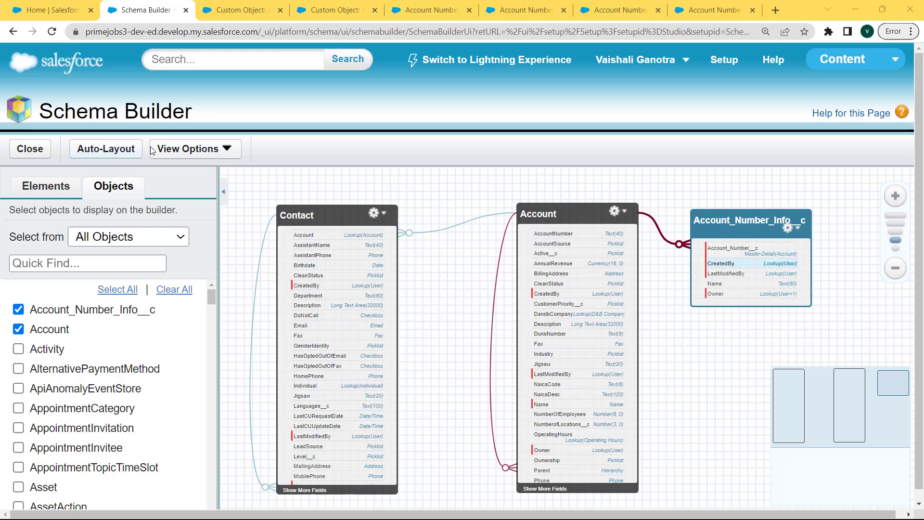
{"action": "left_click", "coordinate": [208, 151]}
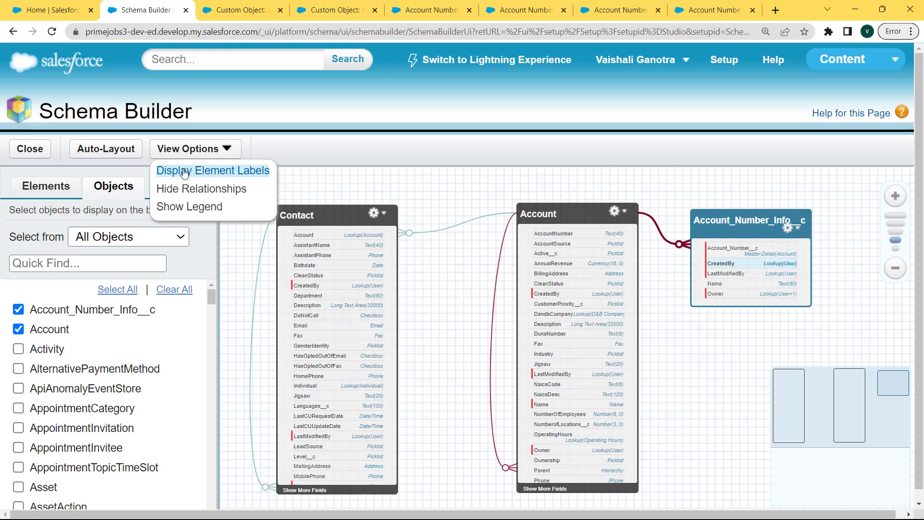
{"action": "left_click", "coordinate": [216, 176]}
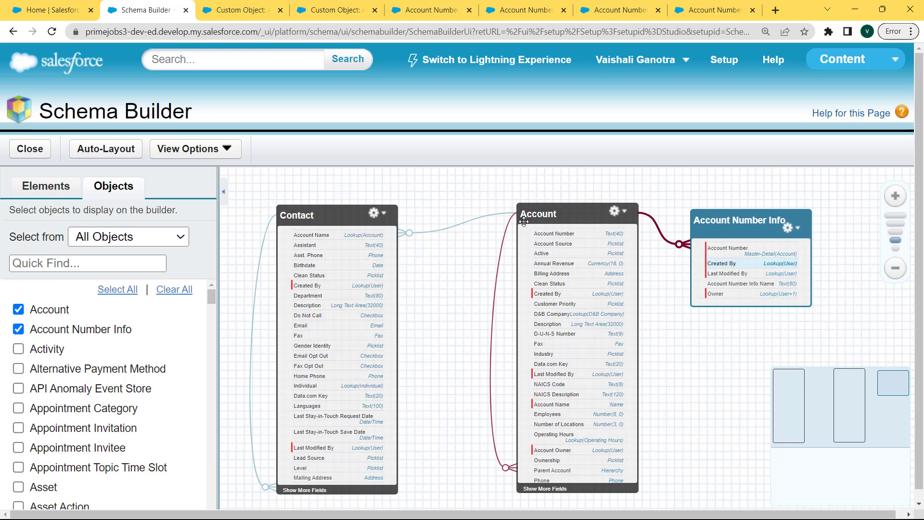
{"action": "left_click", "coordinate": [215, 151]}
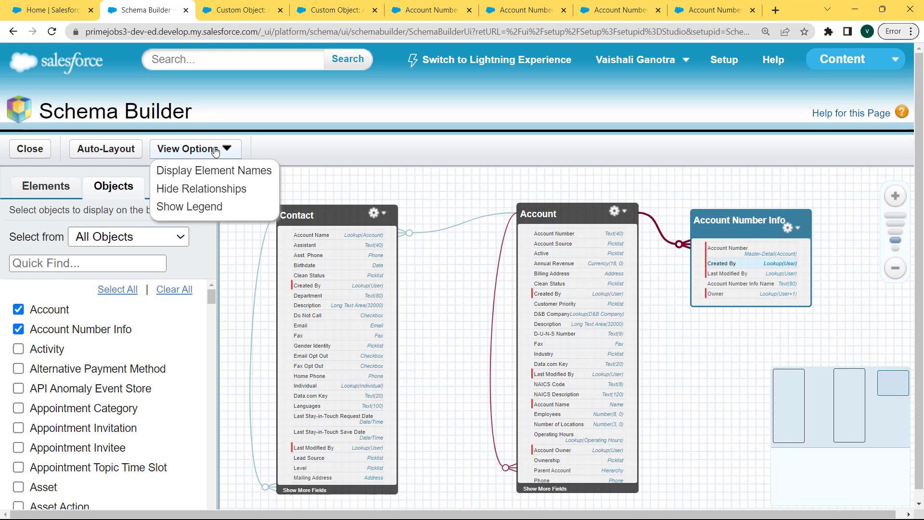
{"action": "left_click", "coordinate": [214, 176]}
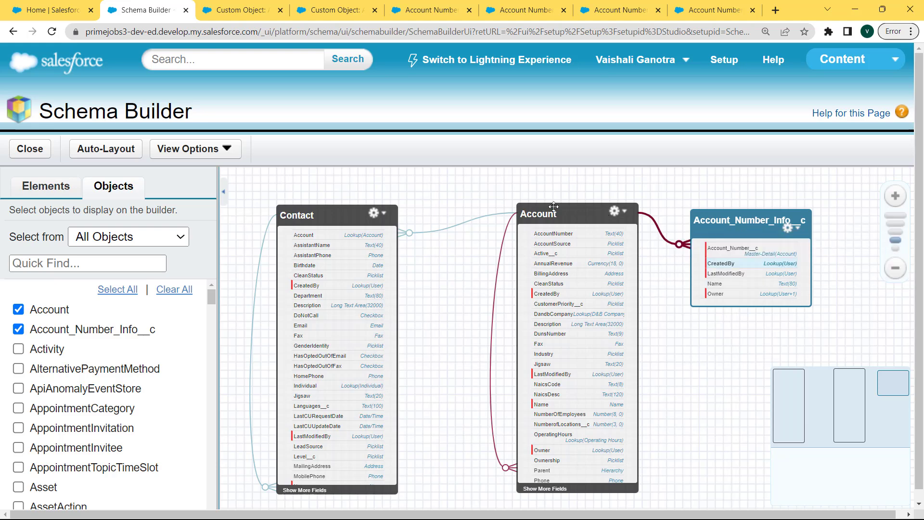
{"action": "left_click", "coordinate": [211, 151]}
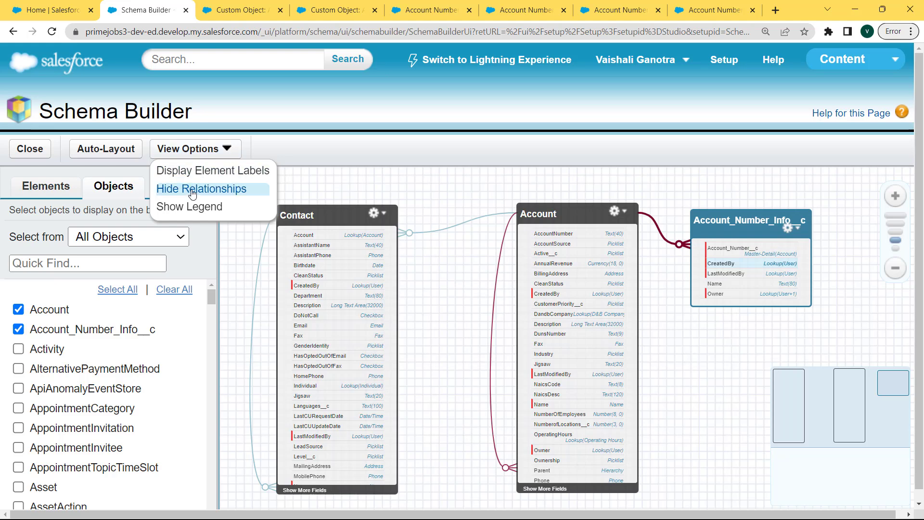
{"action": "left_click", "coordinate": [224, 193]}
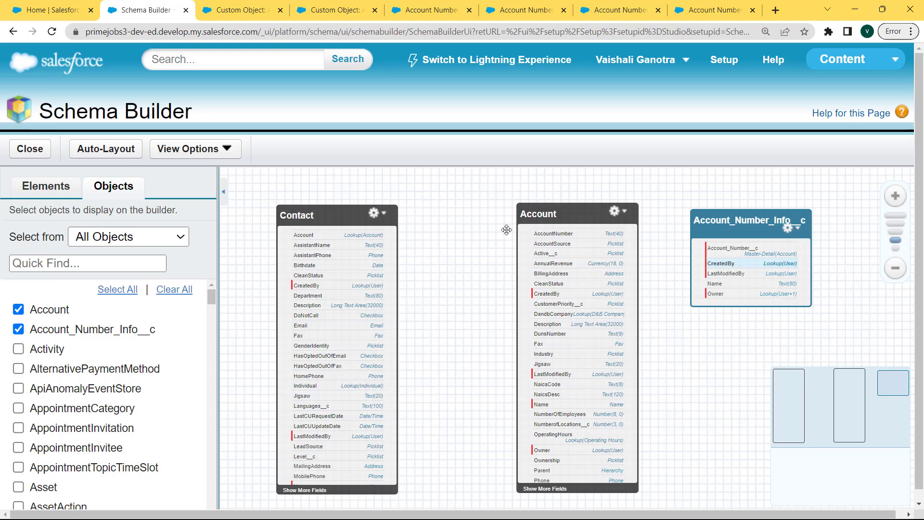
{"action": "left_click", "coordinate": [208, 152]}
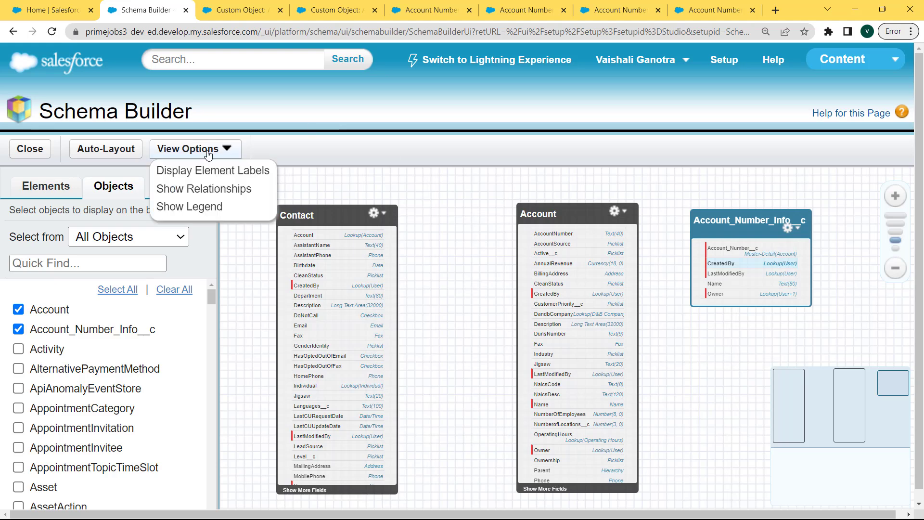
{"action": "left_click", "coordinate": [210, 194]}
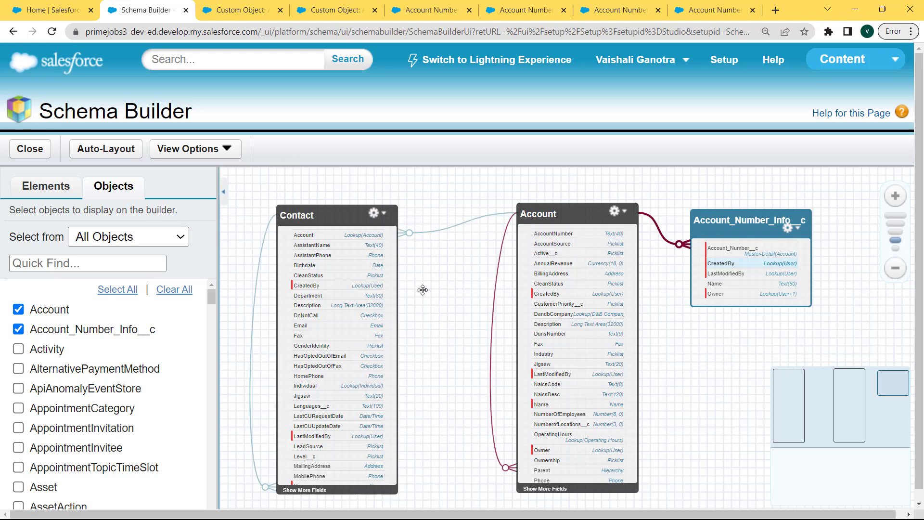
{"action": "left_click", "coordinate": [217, 152]}
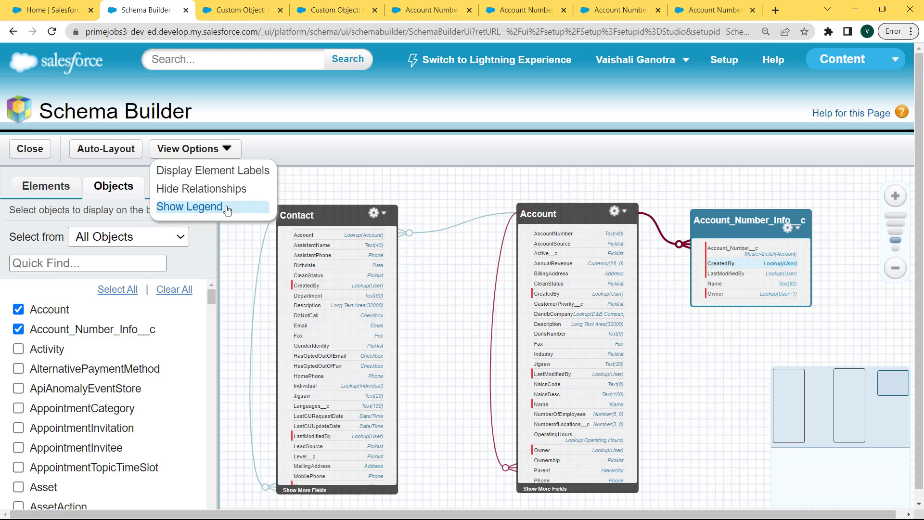
{"action": "left_click", "coordinate": [205, 208]}
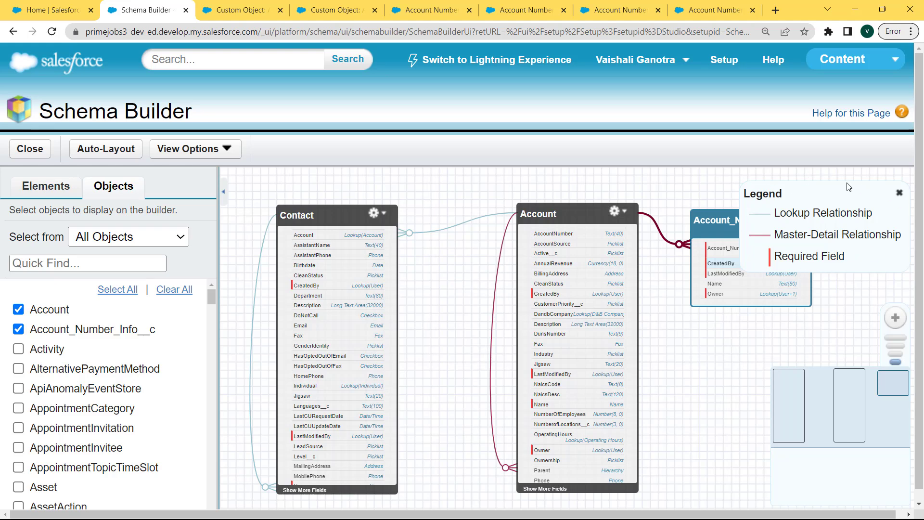
{"action": "left_click", "coordinate": [208, 153]}
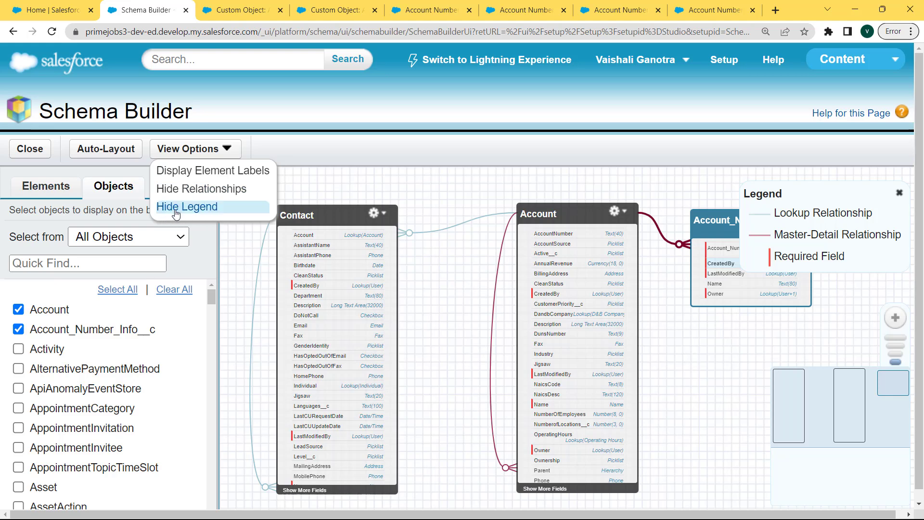
{"action": "left_click", "coordinate": [203, 210]}
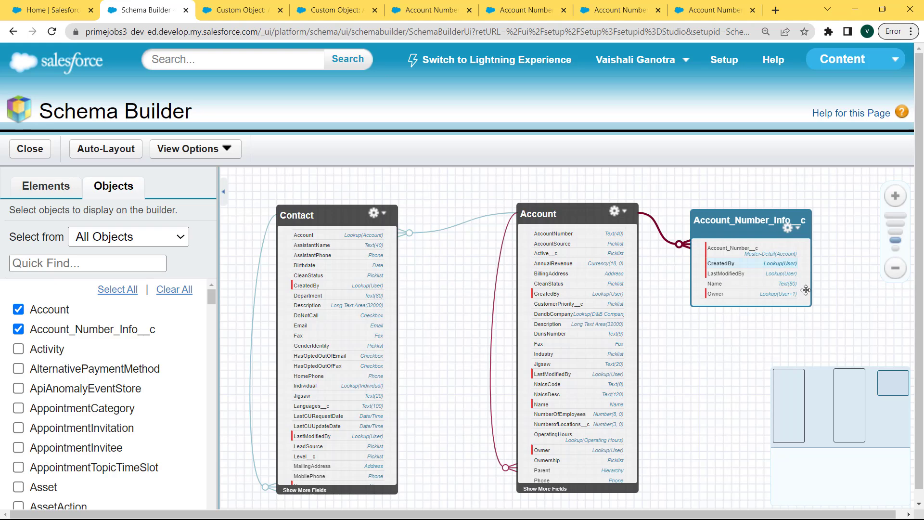